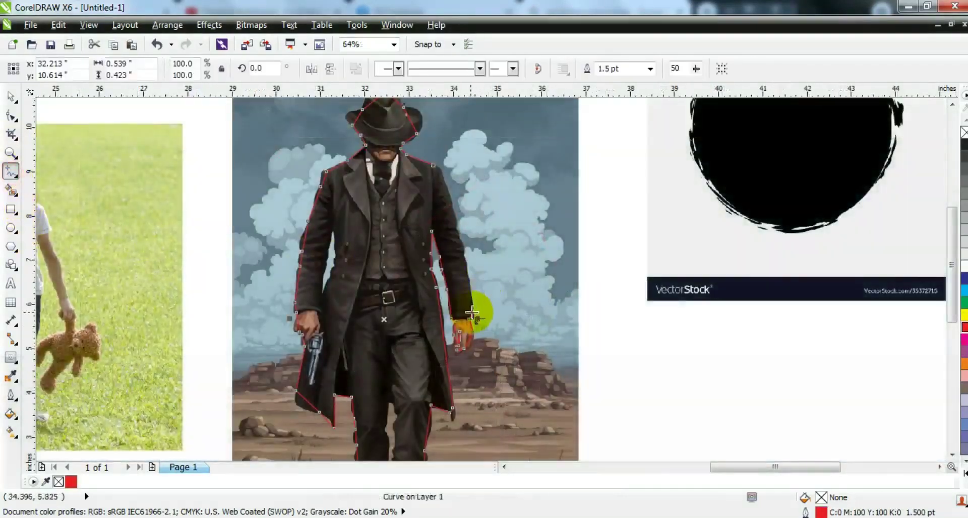
Finish the traced outline of the man along his sleeve from the cuff up to the shoulder with the Freehand tool.
click(472, 314)
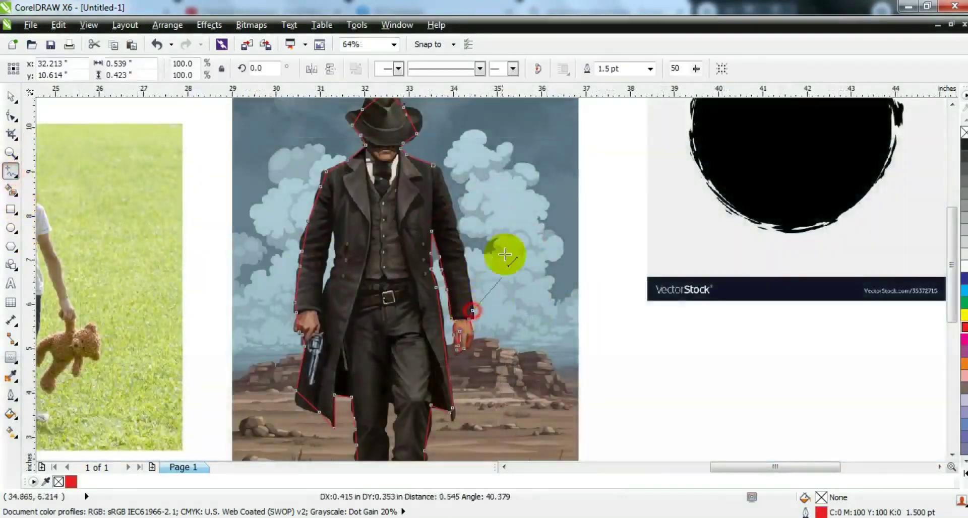
click(456, 229)
click(445, 182)
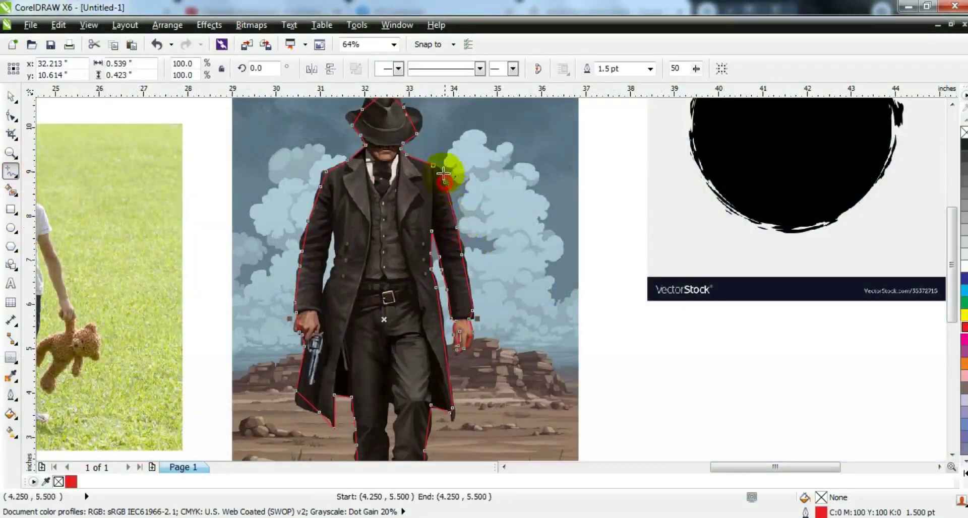
Select all nodes of the man's outline for shape editing.
click(11, 115)
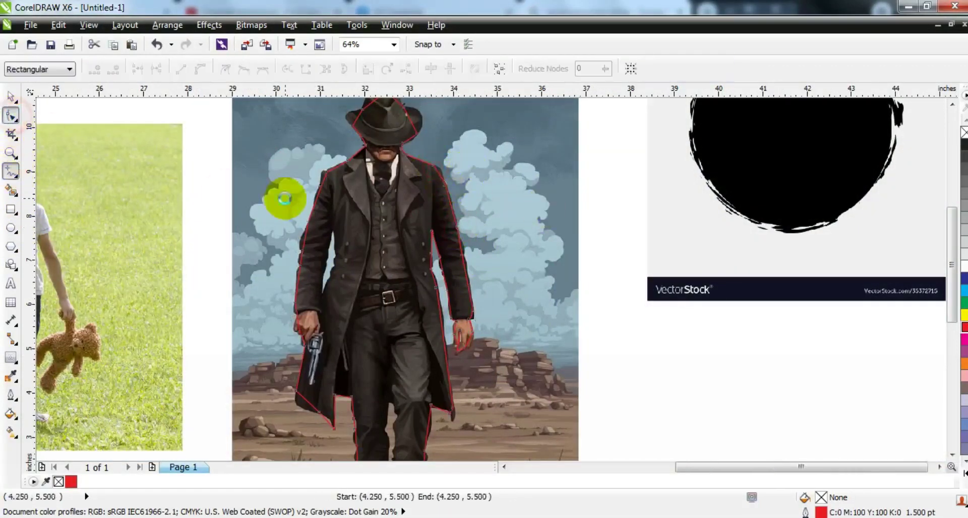
key(F3)
click(284, 188)
drag(285, 187, 447, 385)
key(shift+F2)
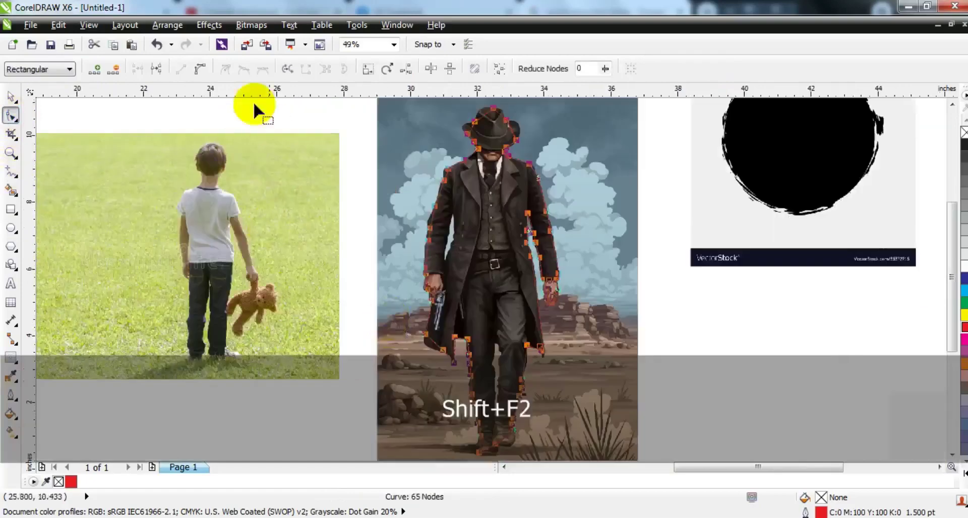
Bend the outline segments around the top of the hat to follow its edge.
click(11, 153)
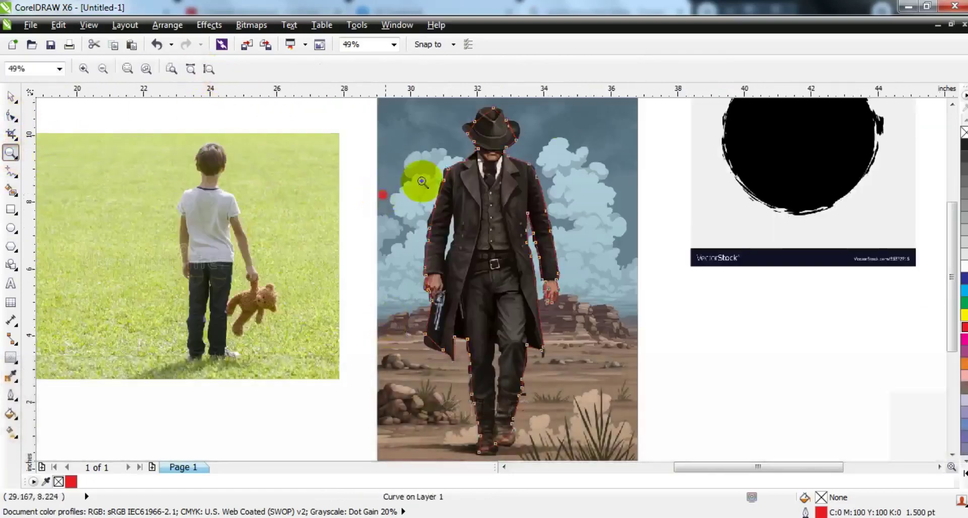
click(572, 161)
drag(305, 189, 732, 434)
click(11, 115)
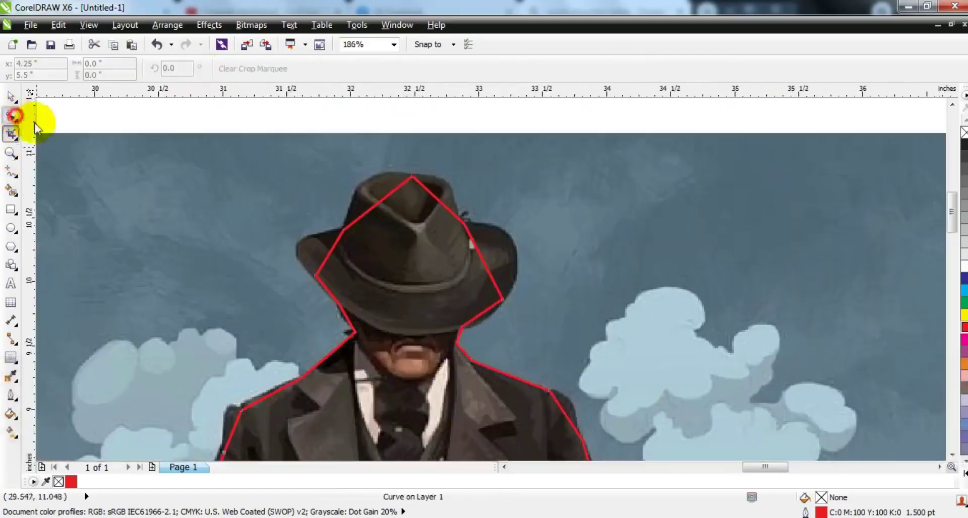
drag(368, 191, 366, 183)
click(423, 167)
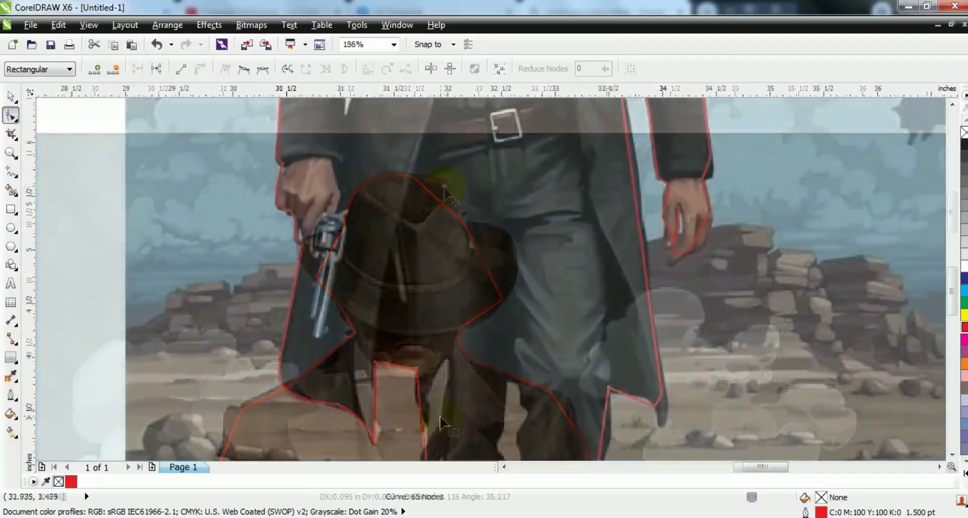
Bend the outline segments along the trouser leg and coat to match the man's contour.
drag(420, 402, 417, 401)
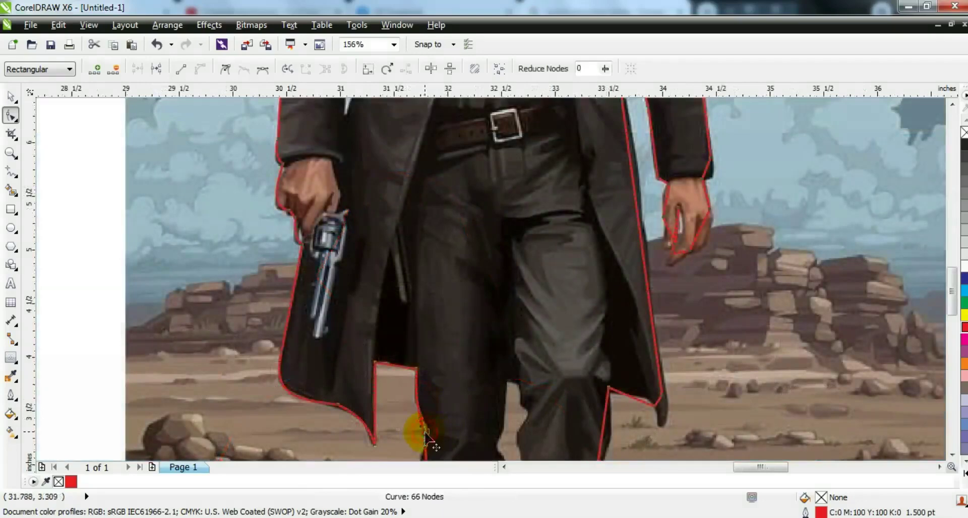
key(ctrl+z)
drag(426, 430, 428, 430)
drag(640, 399, 643, 397)
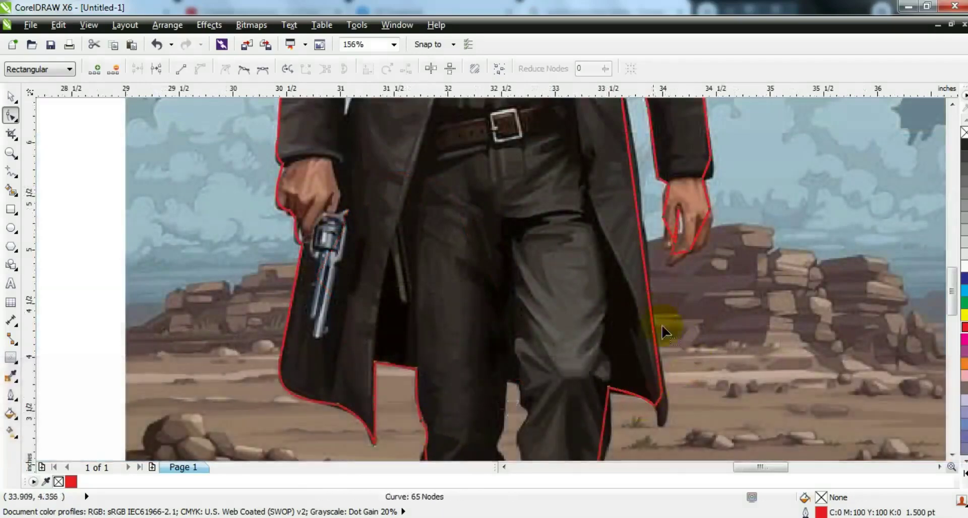
drag(636, 199, 640, 198)
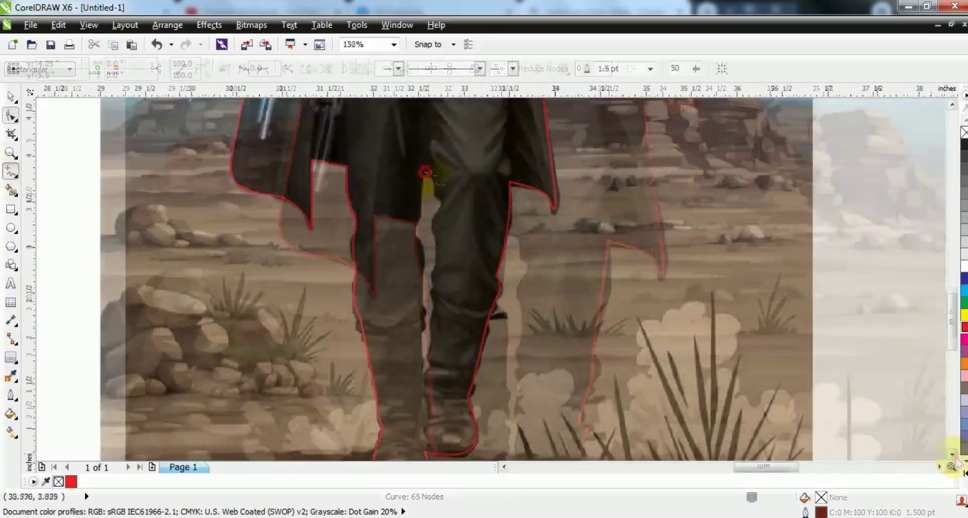
Draw a closed freehand shape about 0.31 by 2.28 inches around the gap between the legs and fill it red.
mouse_move(425, 173)
mouse_down()
mouse_move(438, 191)
mouse_move(435, 223)
mouse_up()
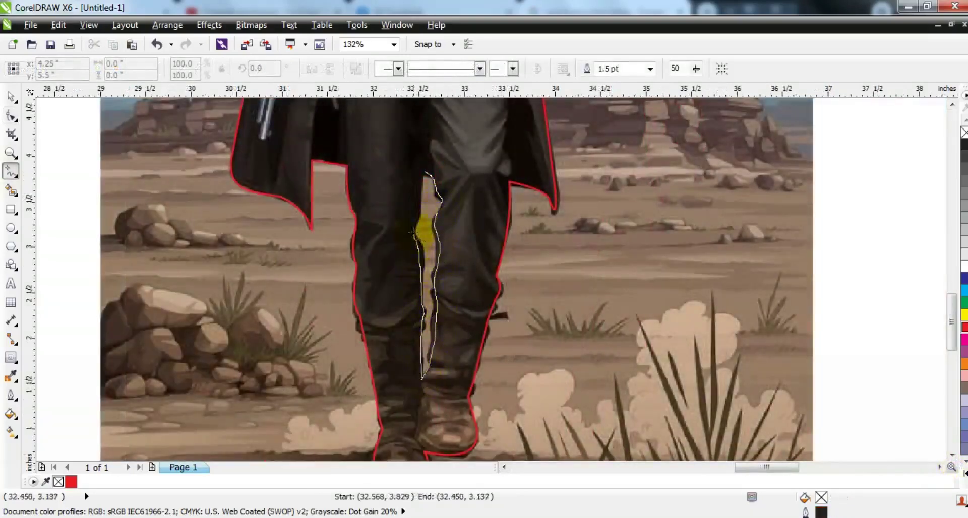
click(11, 96)
click(964, 327)
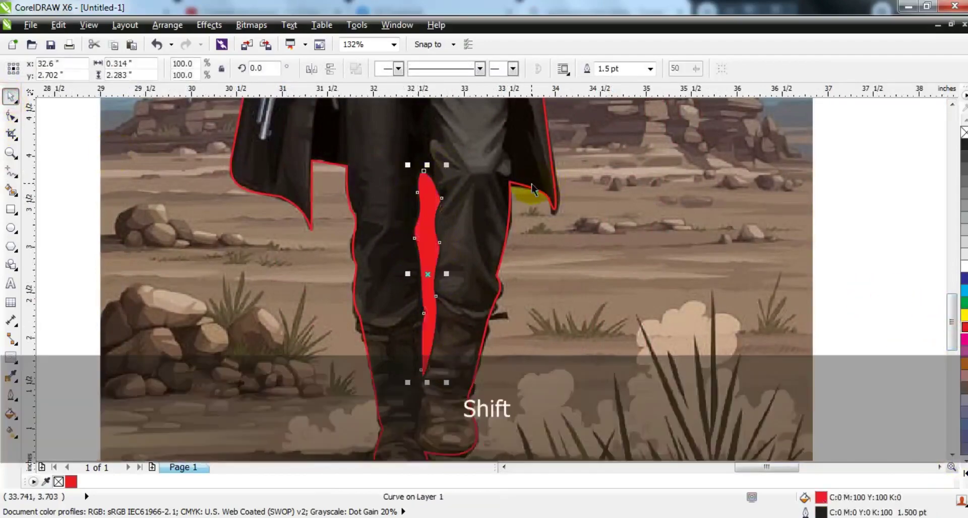
Combine the leg gap shape with the man's outline to cut the gap out of it.
shift+click(526, 186)
click(362, 72)
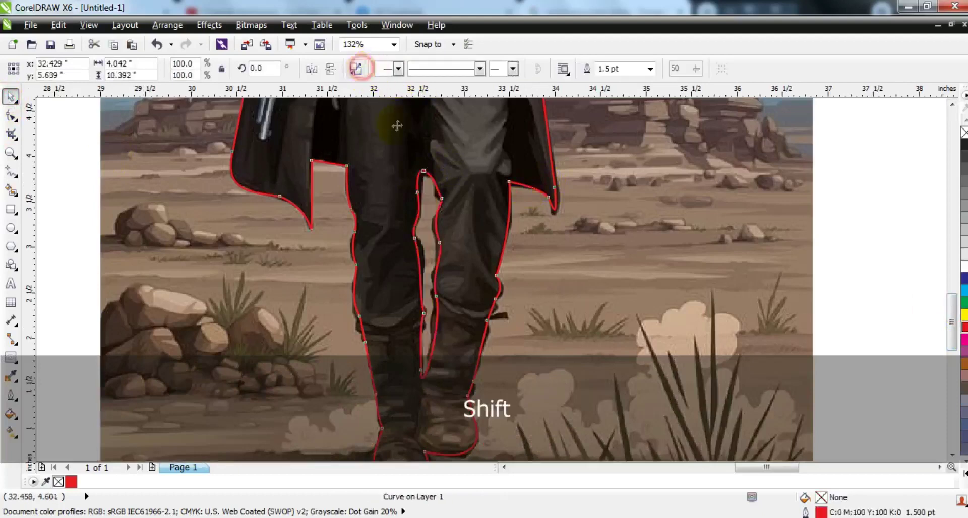
key(F3)
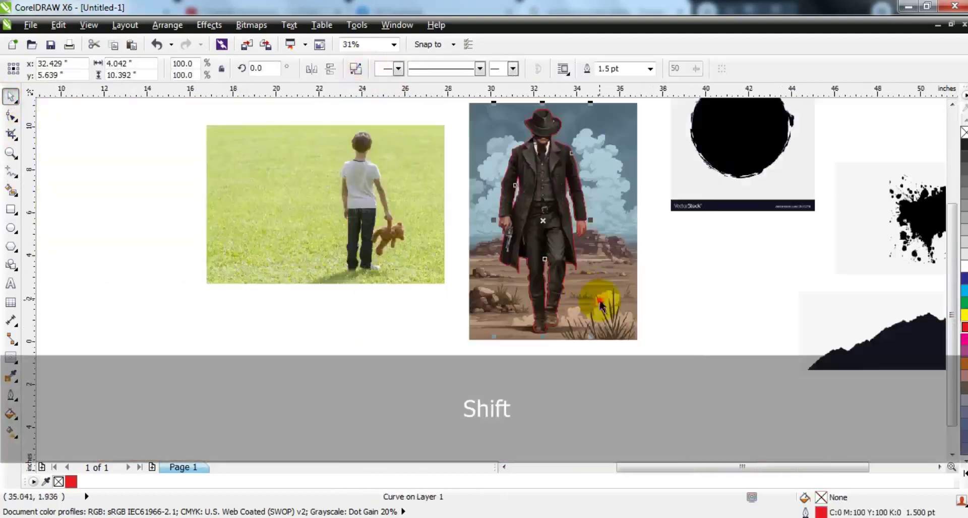
key(shift+F2)
key(Escape)
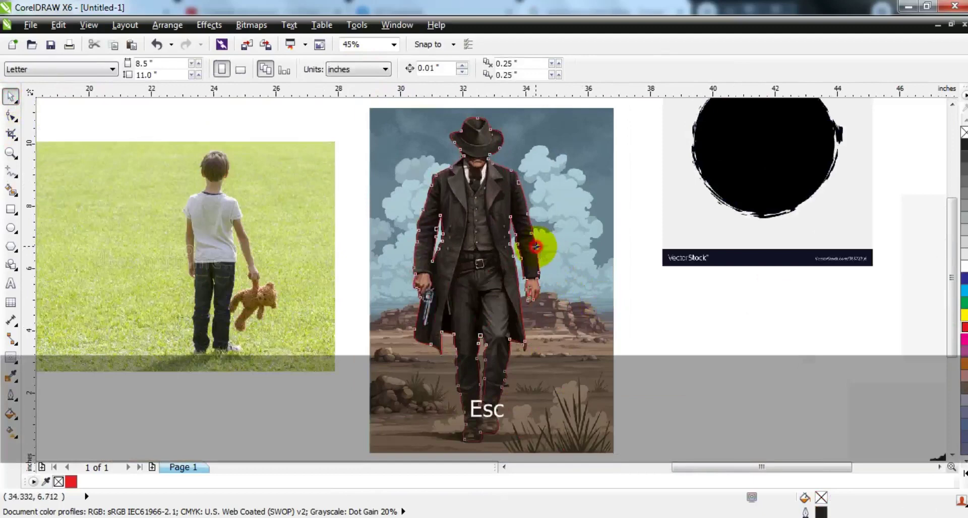
Fill the man's outline with C100 M100 Y100 K100 black and move the silhouette to the empty area between the page and the boy photo.
click(535, 246)
click(963, 473)
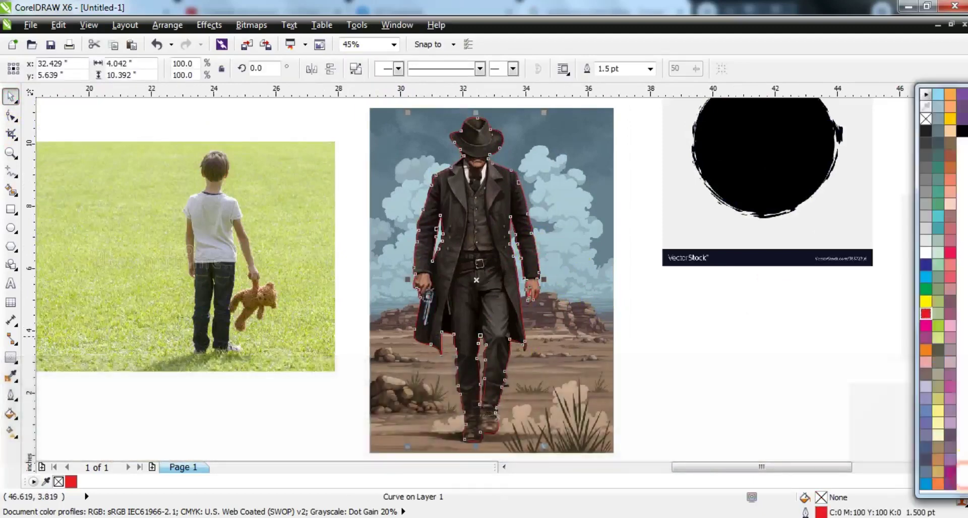
click(962, 129)
key(F3)
drag(568, 266, 255, 268)
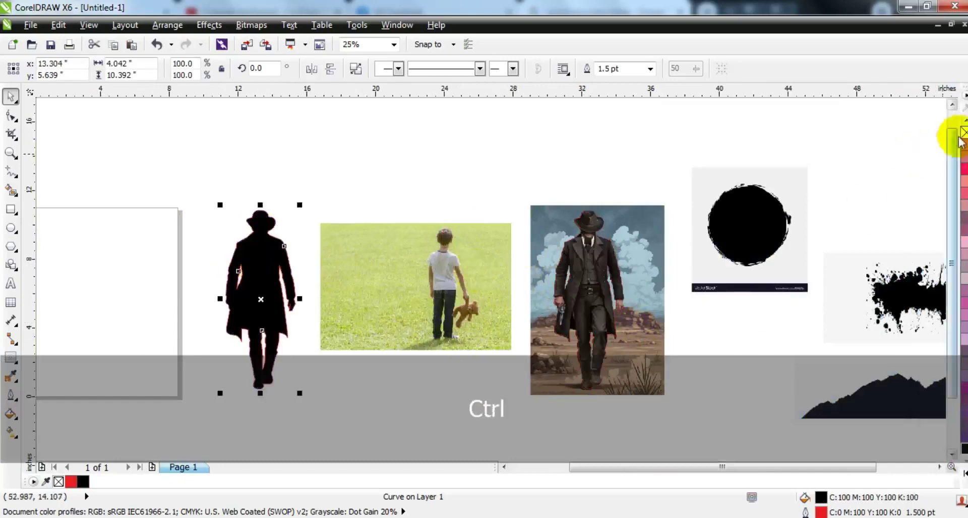
click(425, 164)
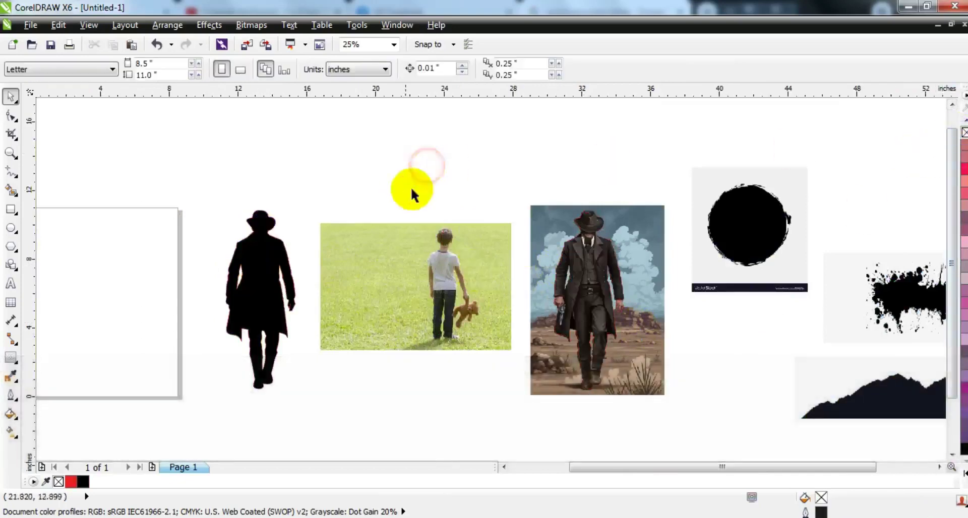
Trace the boy and his teddy bear with a closed freehand outline and fill it with the same black.
click(11, 153)
drag(404, 211, 509, 288)
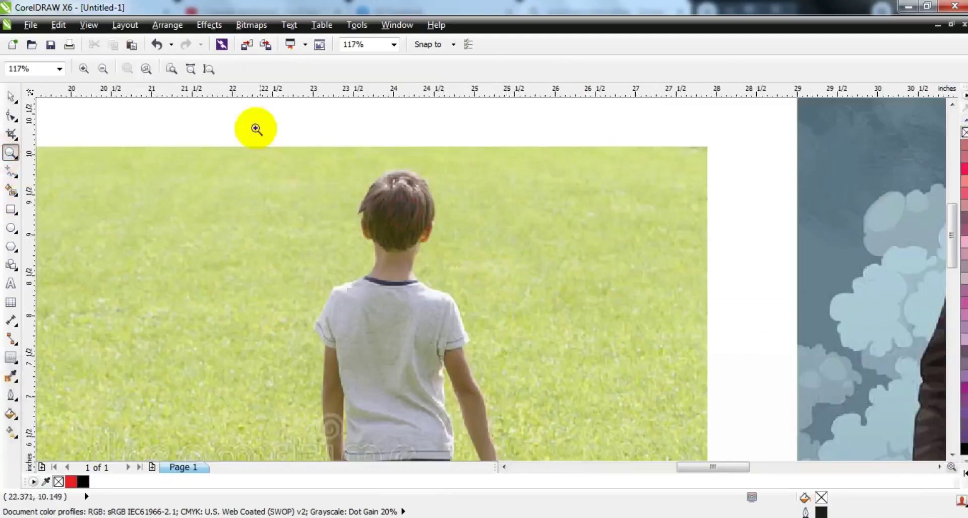
click(10, 172)
click(381, 173)
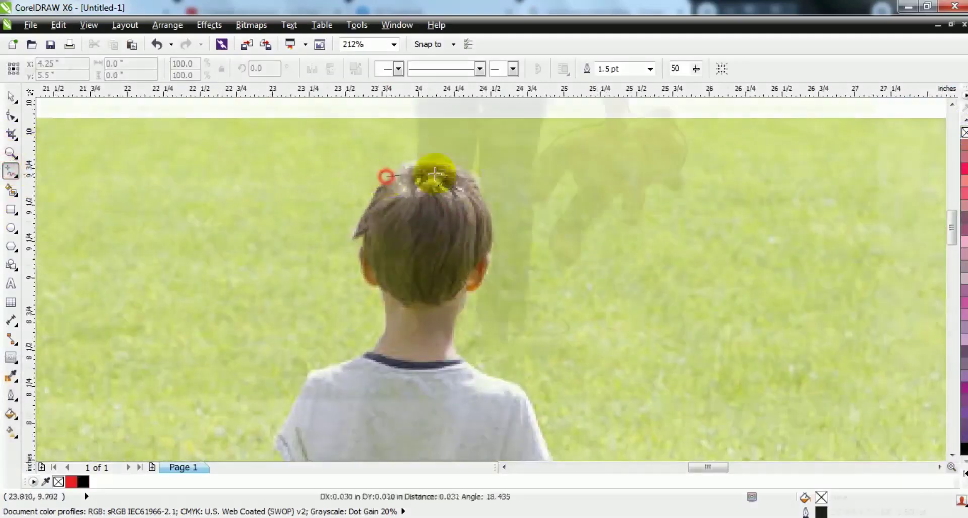
key(shift+F2)
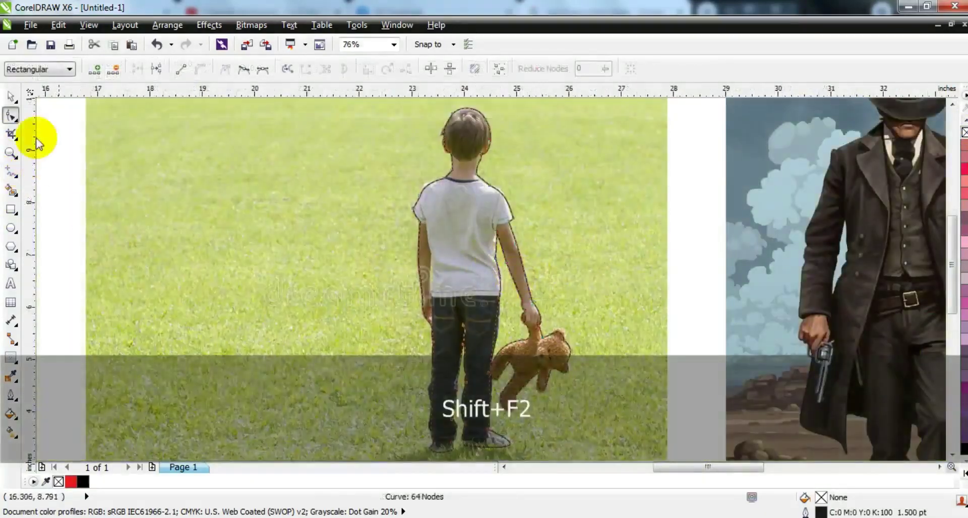
click(10, 95)
click(83, 481)
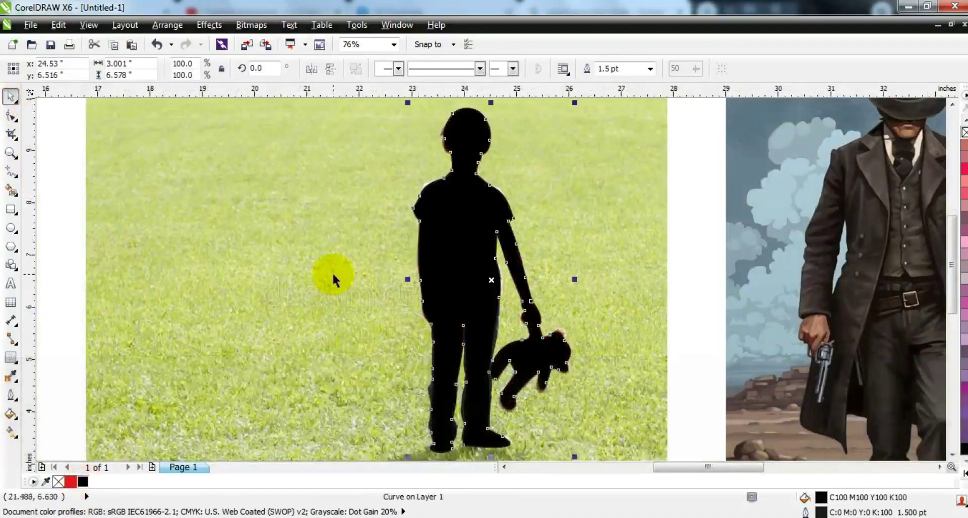
Move the boy and man reference photos away from the silhouettes, past the splatter and mountain images.
key(F3)
drag(340, 277, 874, 252)
shift+click(512, 223)
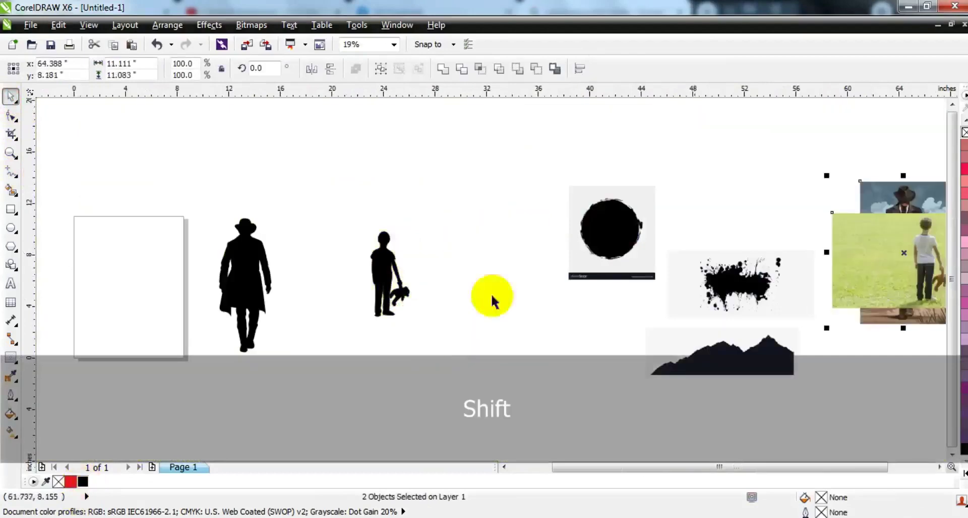
Place the man and boy silhouettes side by side and mirror the man horizontally.
drag(251, 276, 464, 267)
drag(382, 281, 512, 282)
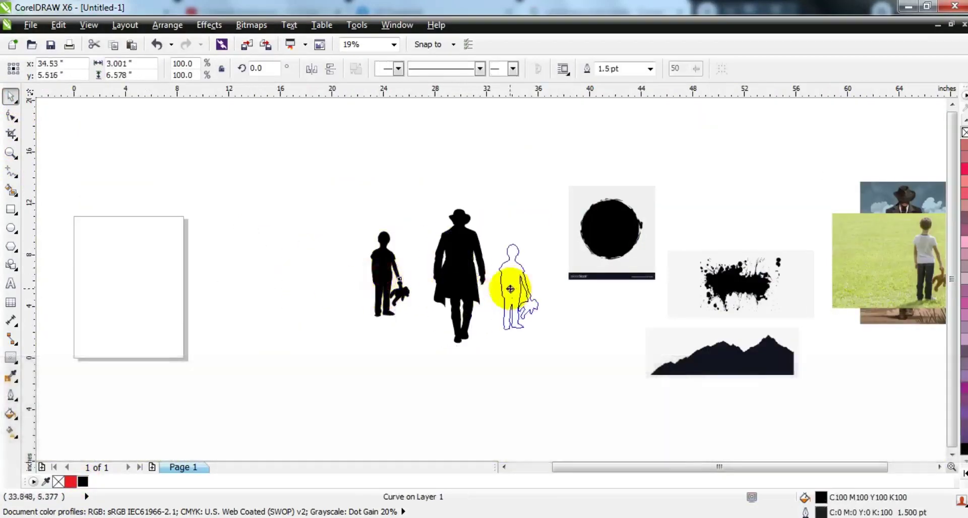
click(458, 281)
key(shift+F2)
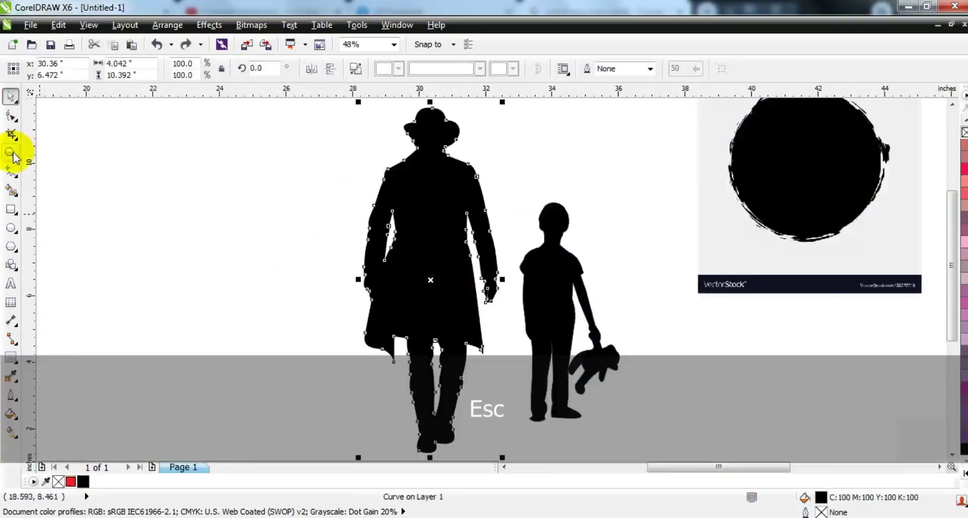
click(312, 71)
click(255, 221)
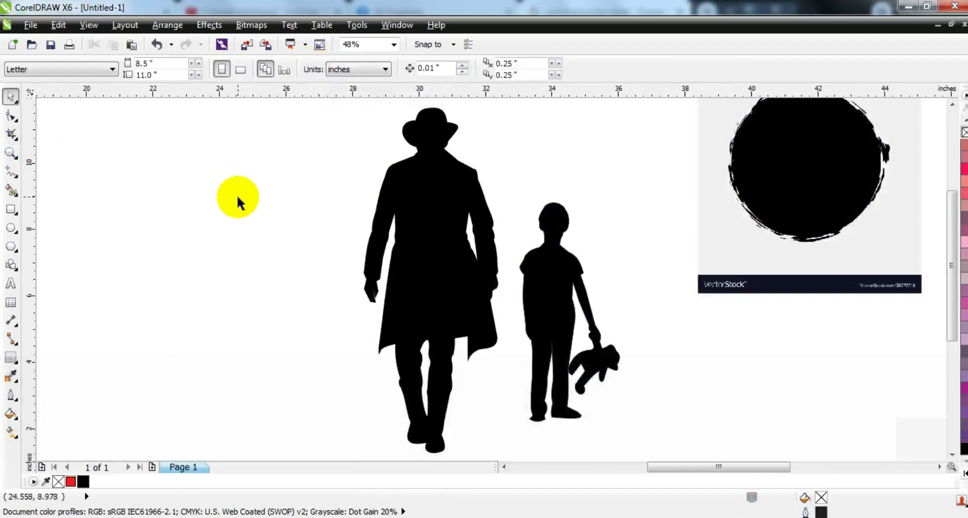
Draw a closed freehand curve about 4.35 by 6.62 inches arching across the man's coat from chest to thigh.
click(12, 172)
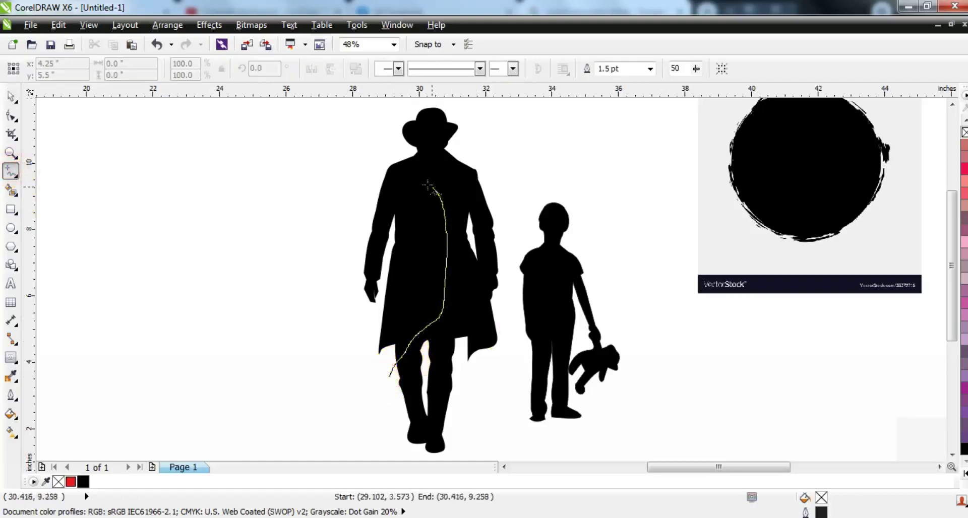
drag(361, 263, 303, 404)
drag(388, 374, 303, 403)
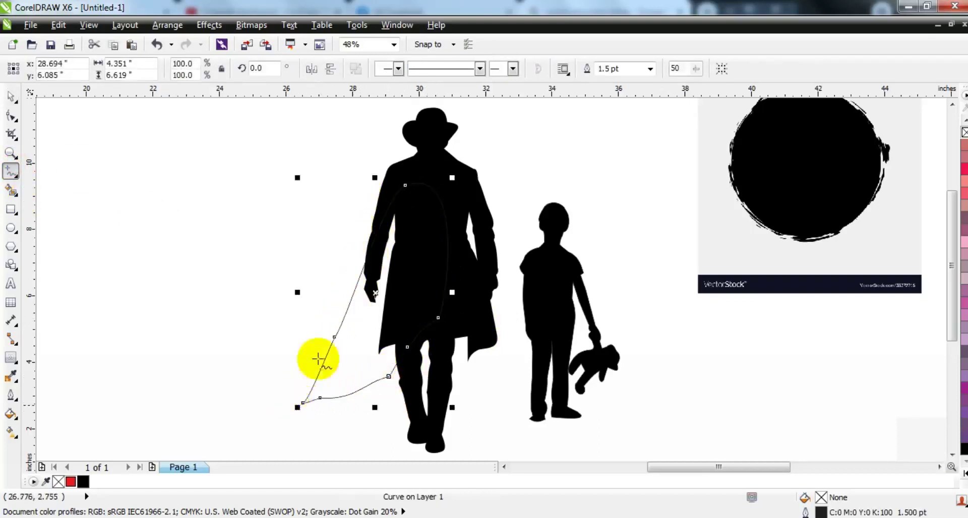
Trim the man's silhouette with the closed curve and delete the cutting curve.
click(9, 101)
shift+click(455, 173)
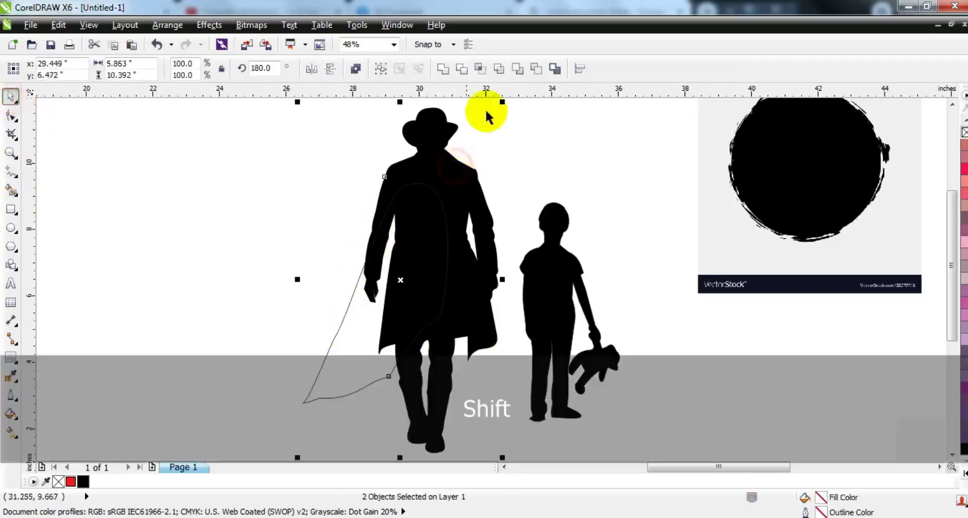
click(461, 71)
click(269, 218)
click(334, 362)
key(Delete)
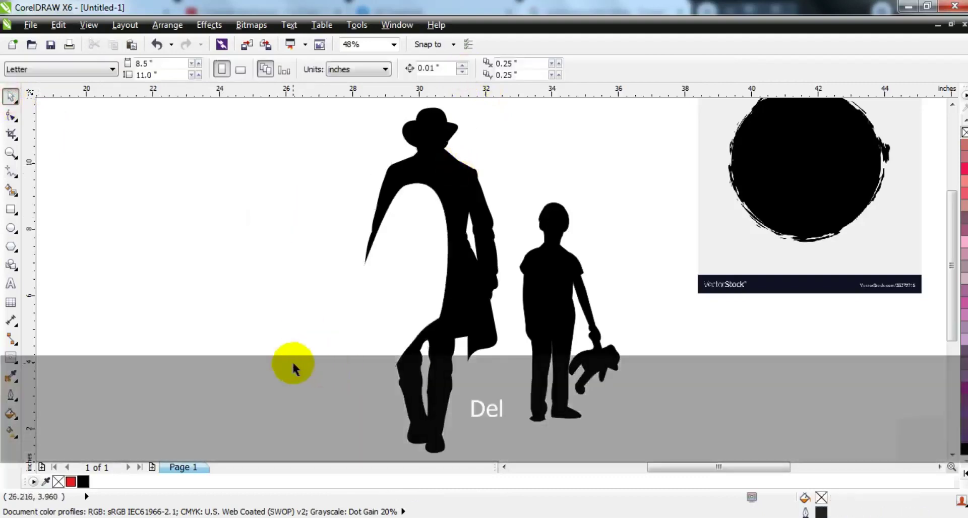
Move the ink splatter image to the empty area beside the trimmed man's silhouette.
key(F3)
key(Escape)
click(742, 311)
drag(741, 311, 194, 291)
click(10, 154)
click(249, 309)
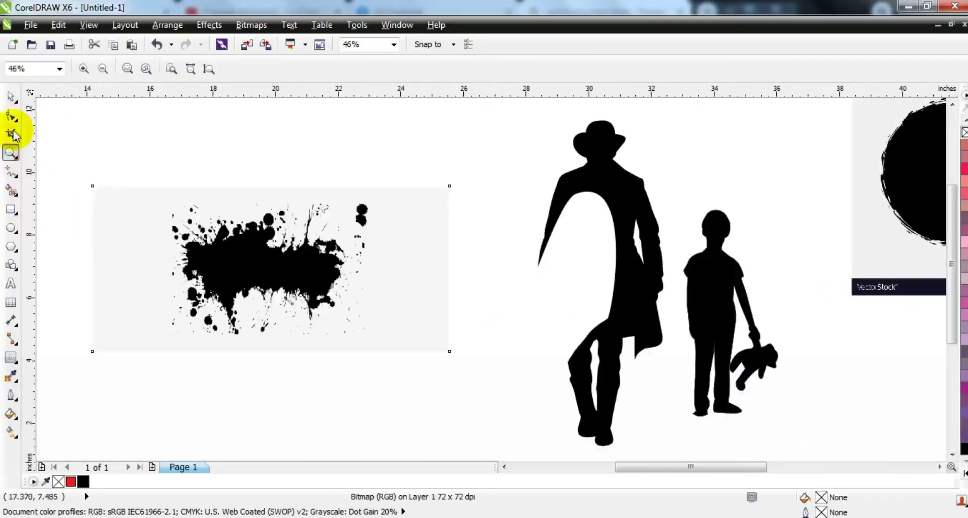
Trace the ink splatter bitmap with a Low Quality Image outline trace at increased detail.
click(10, 96)
right_click(280, 288)
mouse_move(395, 80)
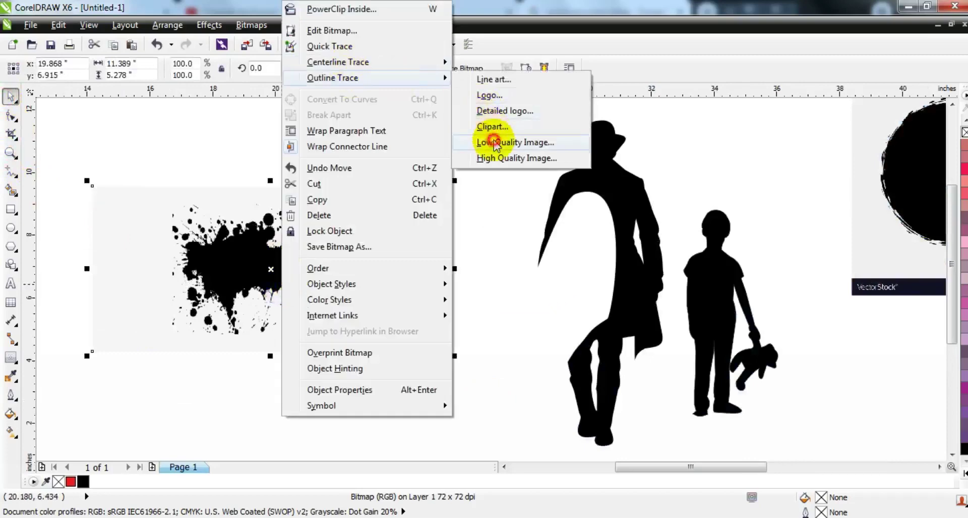
click(494, 143)
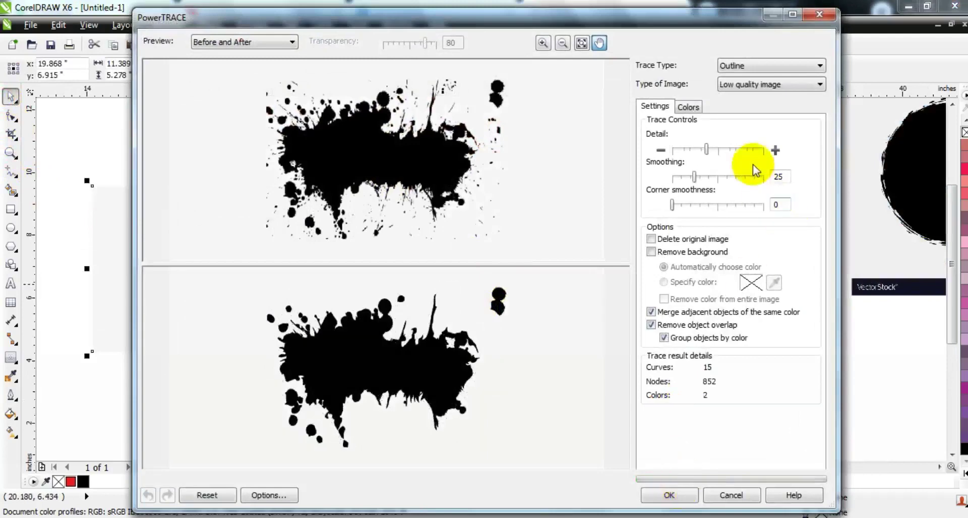
click(751, 150)
click(695, 496)
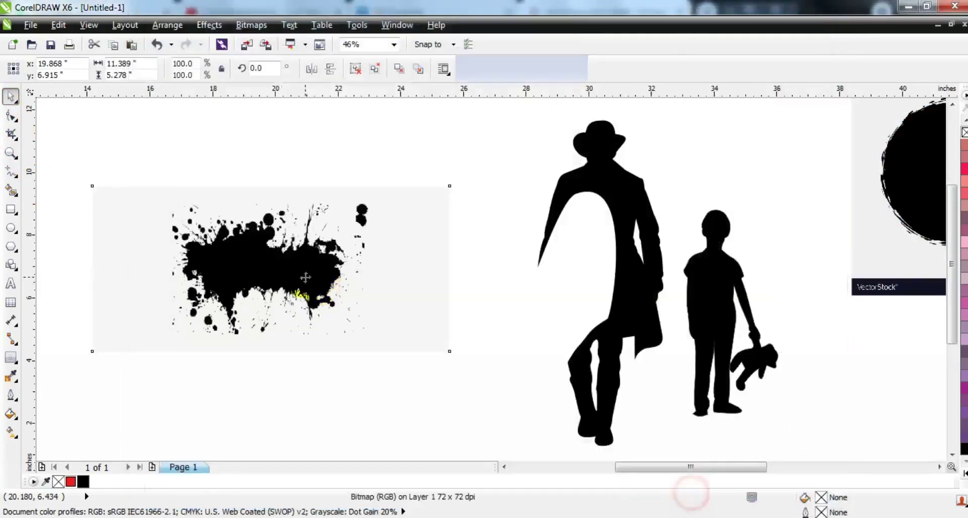
Ungroup the traced splatter and delete its grey background piece.
click(361, 73)
click(417, 214)
key(Delete)
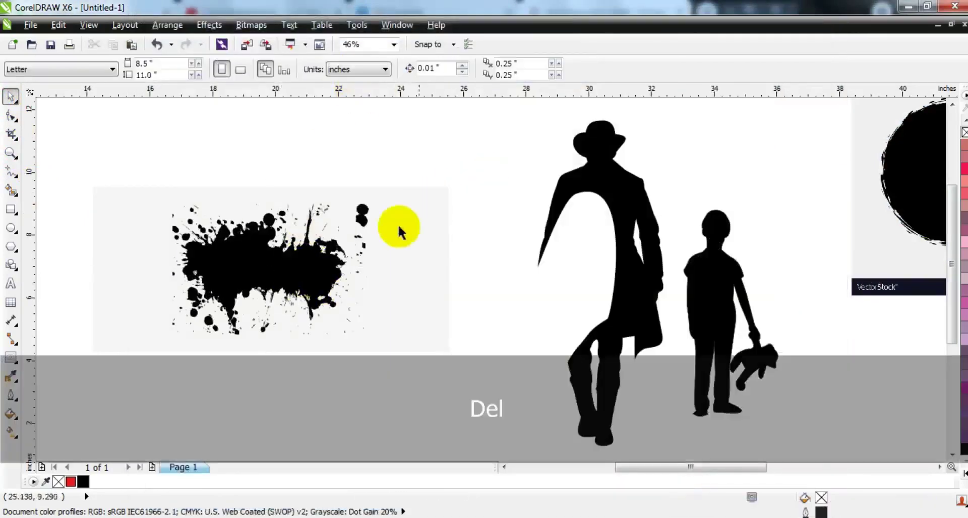
Delete the original splatter bitmap and fill the remaining main splatter piece with red.
click(427, 214)
key(Delete)
key(ctrl+z)
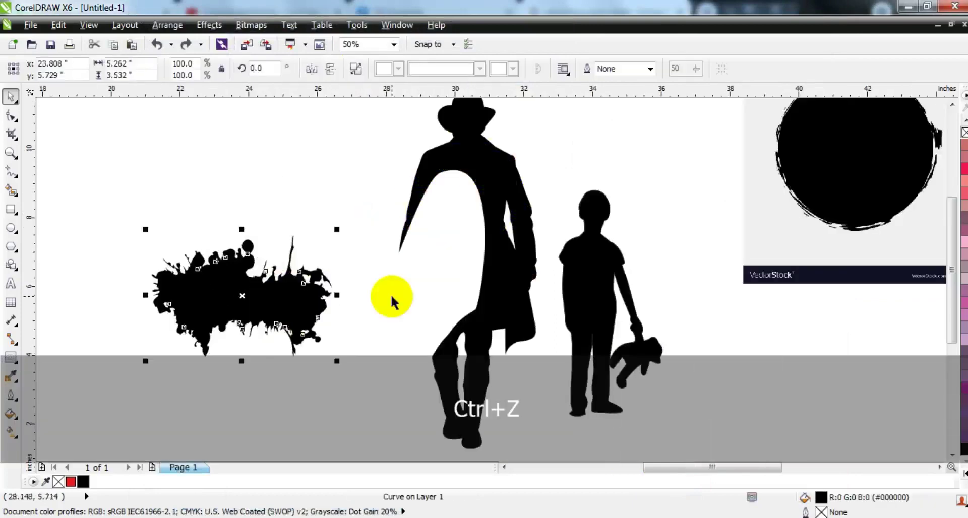
click(71, 482)
Scale the red splatter to 32%, rotate it to about 285°, place it on the man's inner coat edge and bring it to the front.
drag(303, 264, 326, 217)
click(328, 292)
drag(359, 312, 235, 335)
drag(342, 150, 291, 214)
drag(262, 244, 478, 281)
key(shift+Page_Up)
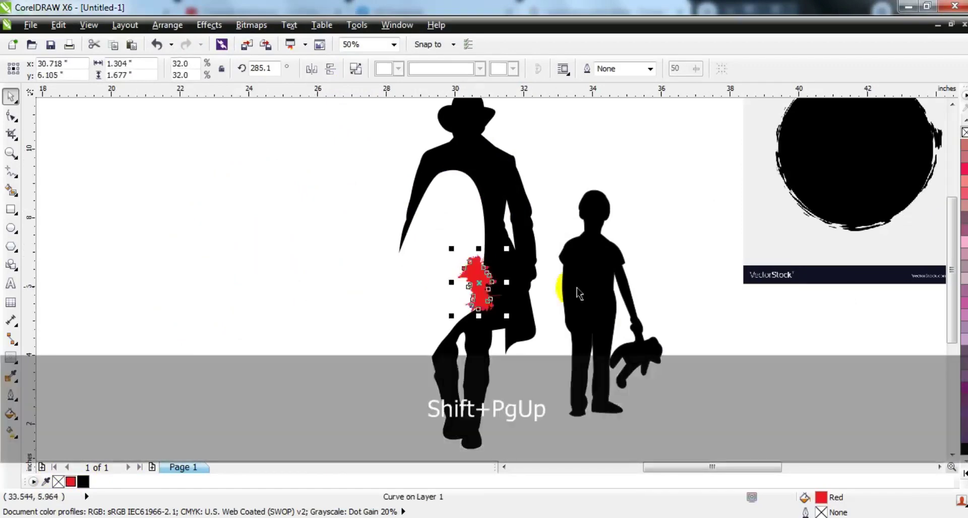
Rotate the splatter to about 273° and place copies upward along the man's inner coat edge.
key(shift+F2)
key(F3)
key(F3)
click(552, 285)
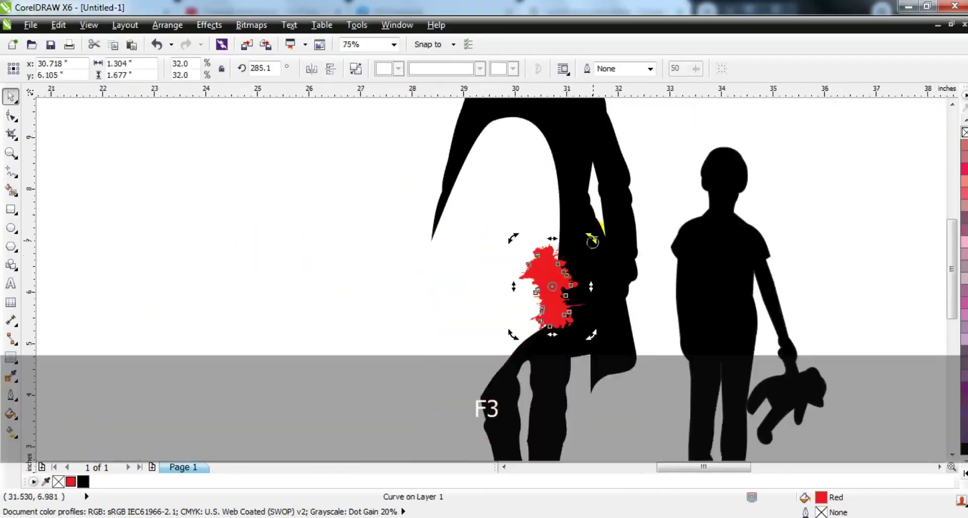
drag(592, 241, 601, 252)
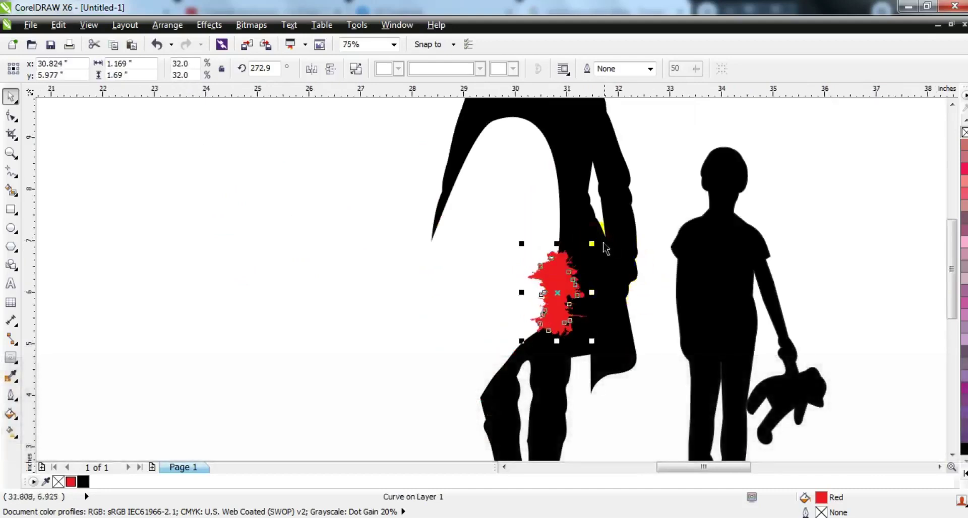
click(548, 297)
drag(556, 295, 555, 182)
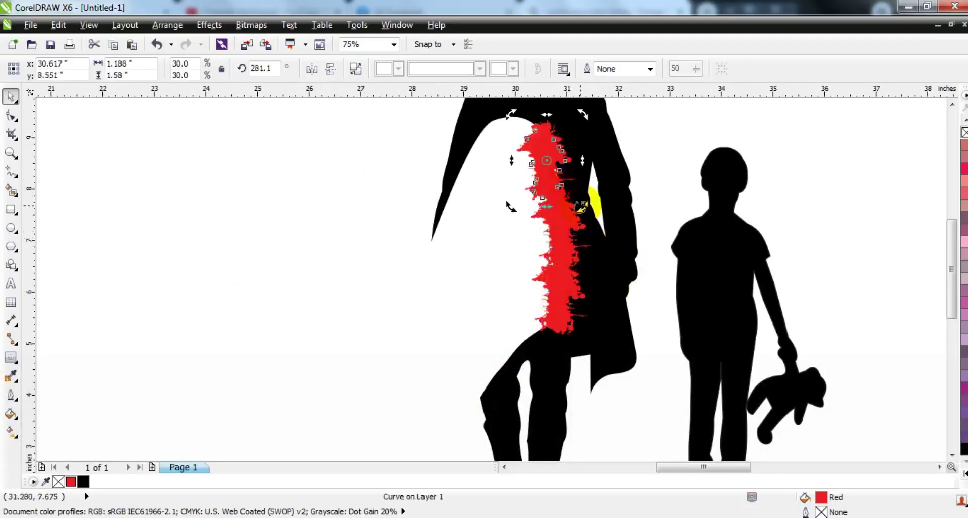
Continue with progressively smaller, rotated splatter copies over the top of the cut-out and down the arm, reaching 10% scale at the arm's tip.
key(shift+F2)
key(F3)
key(Escape)
drag(501, 204, 503, 205)
drag(565, 276, 543, 228)
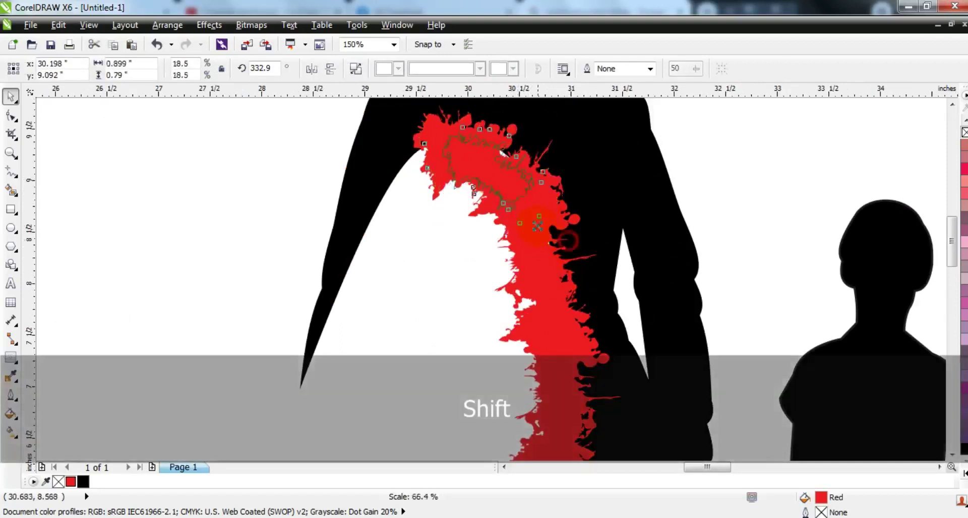
drag(483, 160, 407, 202)
drag(456, 252, 347, 351)
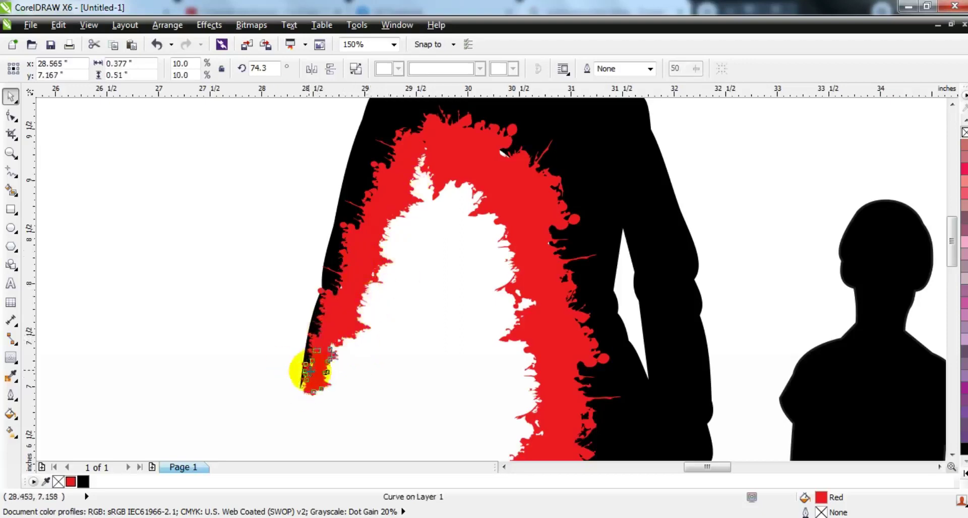
Place splatter copies at 24.2% scale from the coat's lower edge to the front knee, rotating the last one to about 247°.
key(F3)
key(Escape)
drag(478, 378, 445, 391)
key(F3)
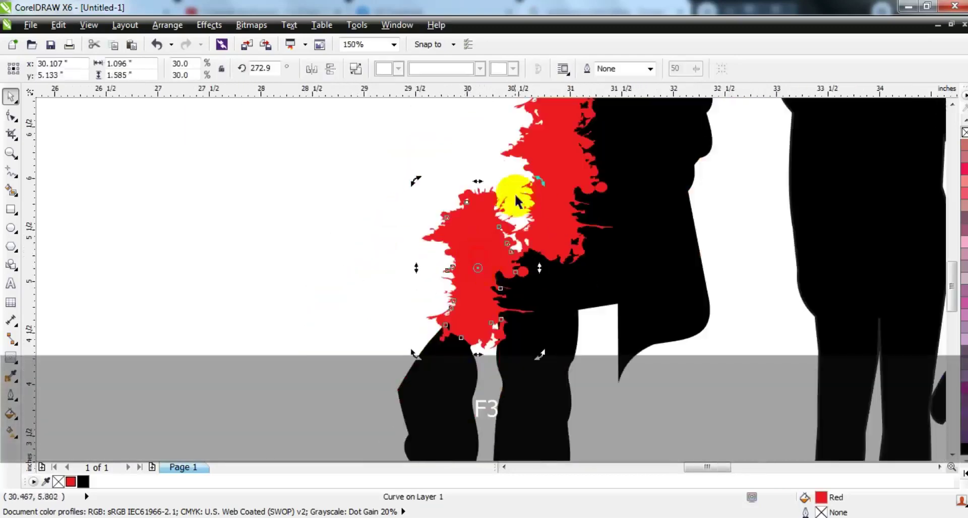
drag(538, 179, 503, 253)
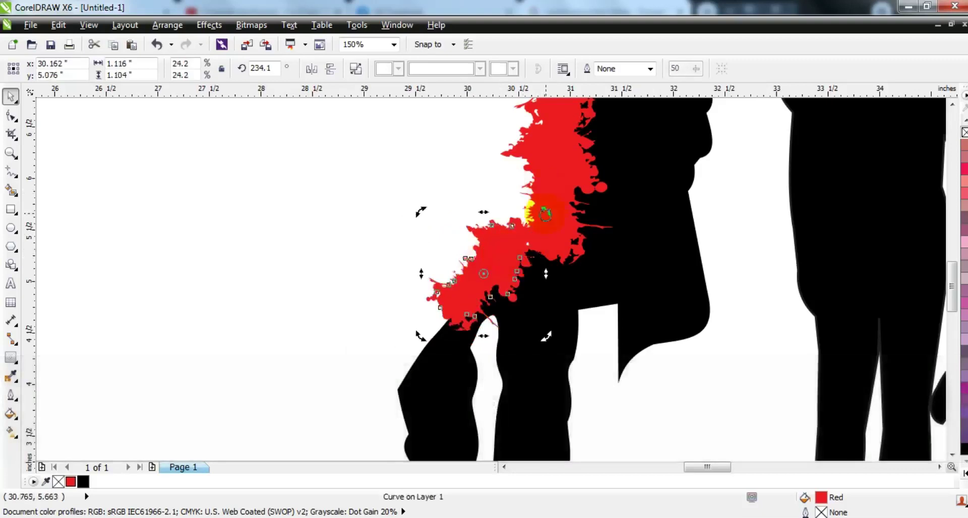
drag(548, 222, 546, 224)
drag(508, 265, 450, 331)
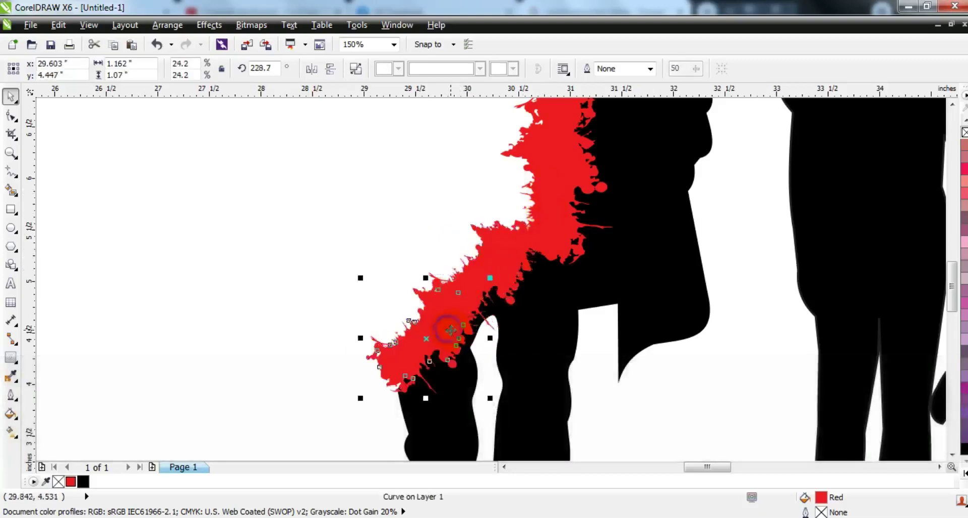
drag(492, 399, 445, 368)
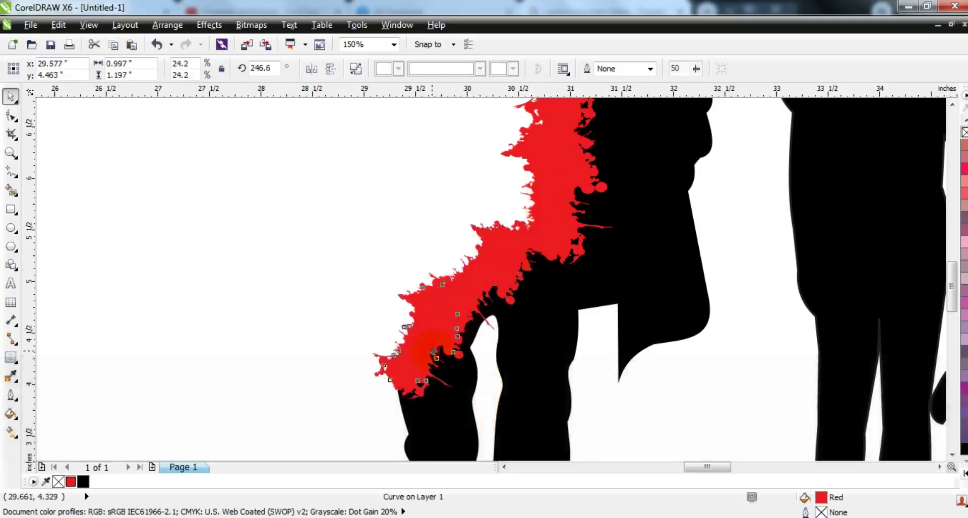
Weld all the red splatter pieces and the man's silhouette into one black shape.
click(433, 352)
shift+click(475, 252)
key(F3)
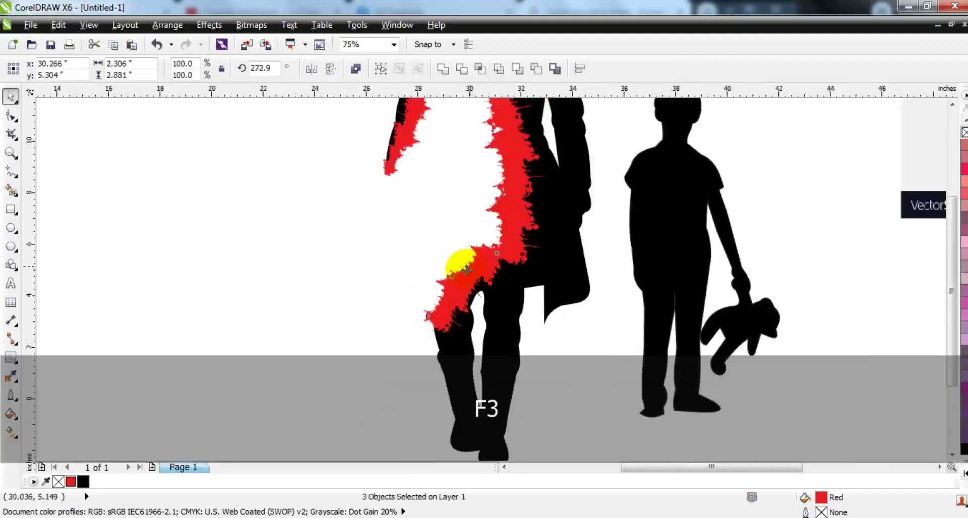
key(F3)
key(Escape)
drag(506, 305, 507, 306)
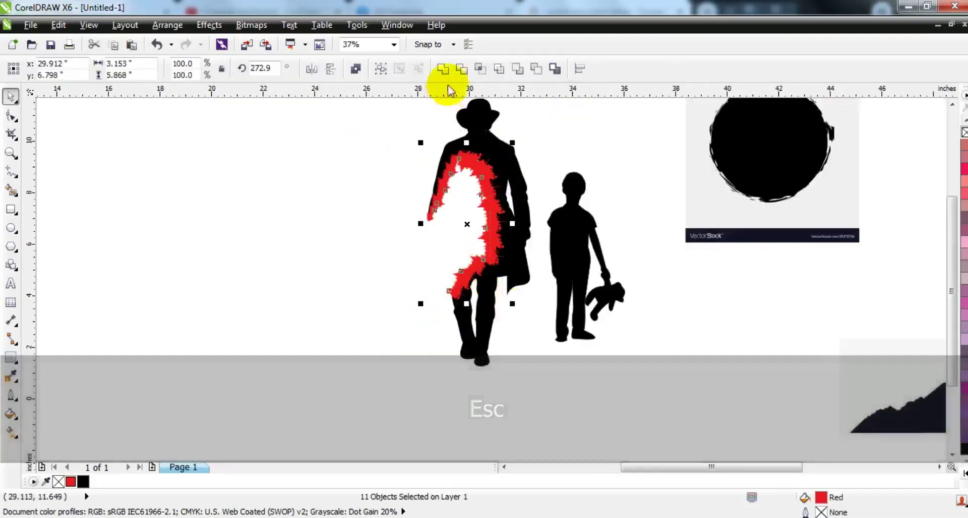
shift+click(485, 125)
shift+click(485, 123)
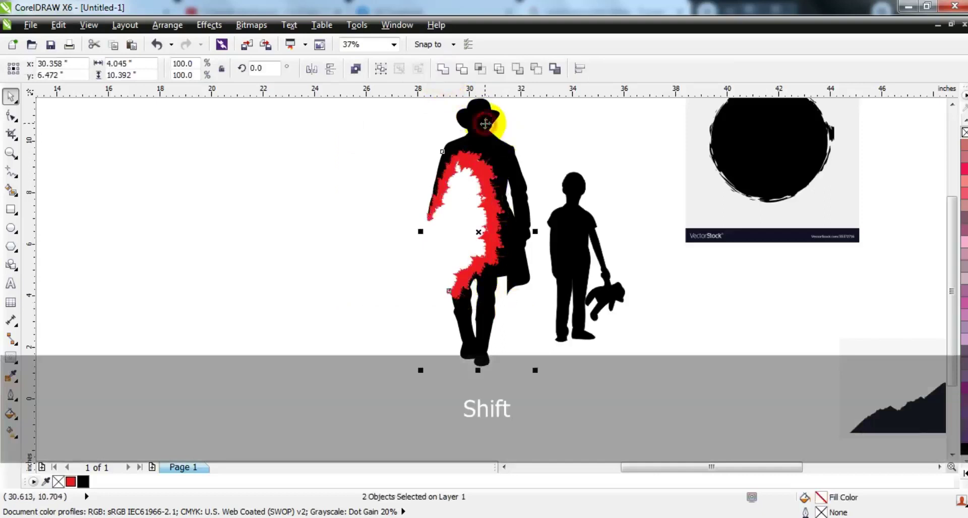
click(445, 71)
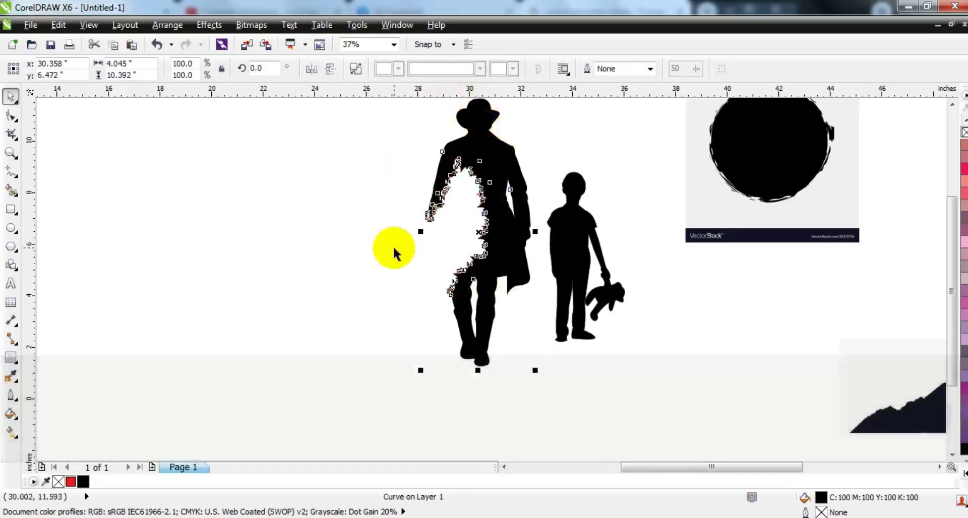
Shrink the boy's silhouette and move it into the gap in the man's silhouette.
click(392, 246)
click(485, 287)
drag(361, 409, 676, 129)
key(shift+F2)
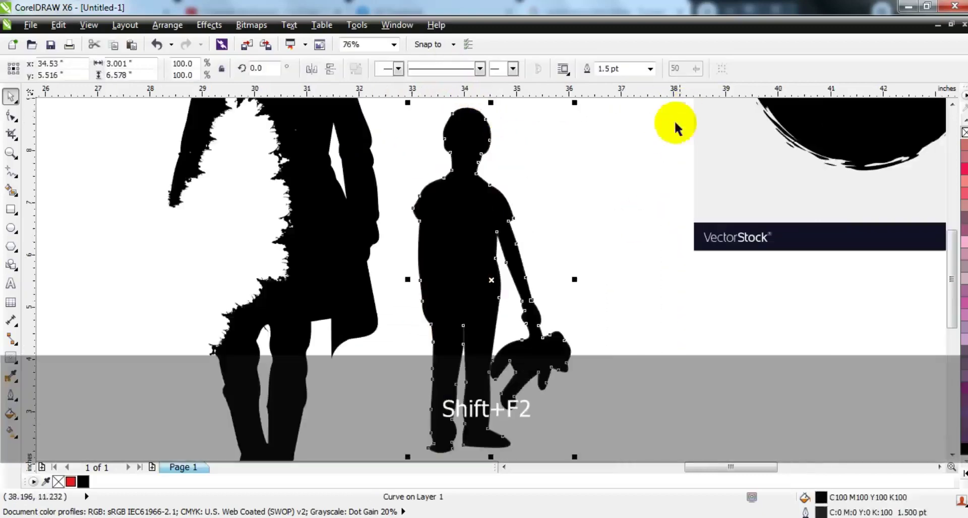
scroll(536, 244, down, 2)
key(Escape)
click(504, 234)
drag(556, 175, 389, 221)
shift+click(456, 264)
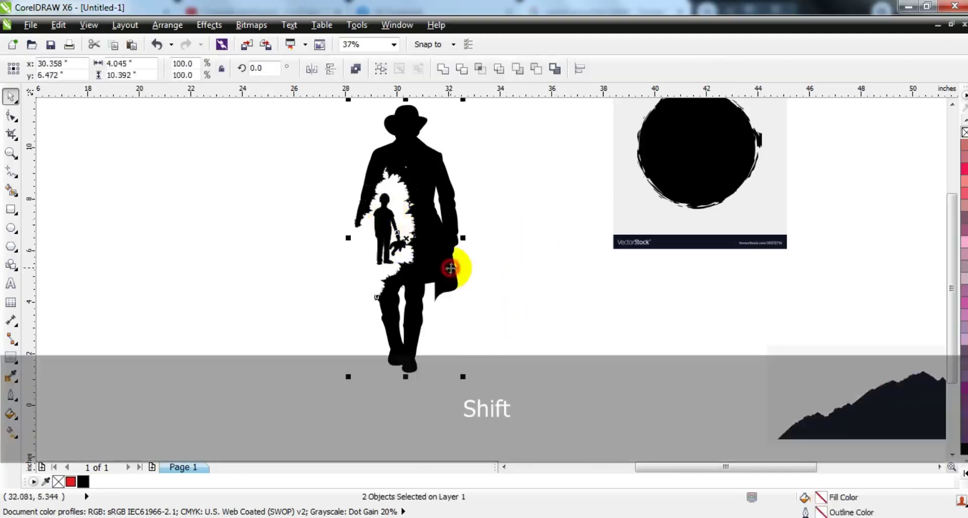
Scale the boy's silhouette to 46% and mirror it horizontally, keeping it inside the gap.
key(shift+F2)
key(Escape)
click(473, 297)
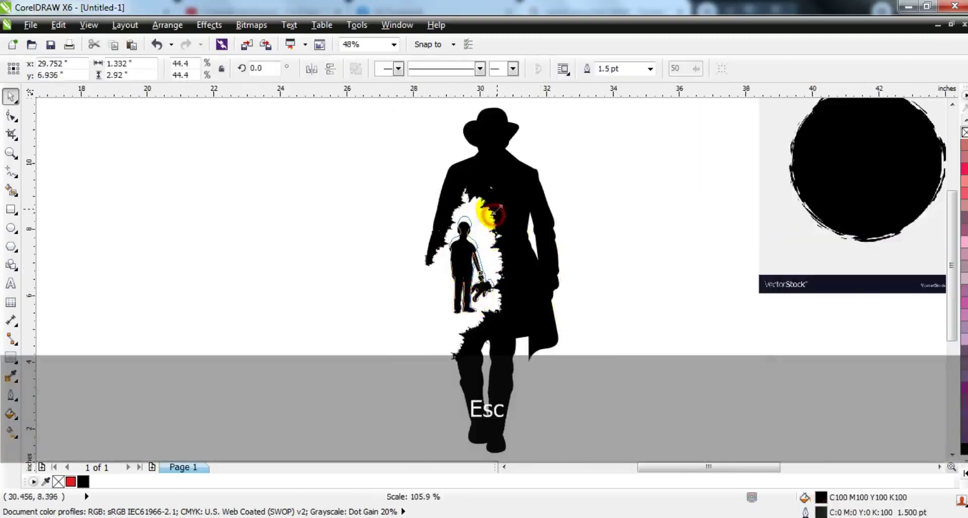
key(shift+F2)
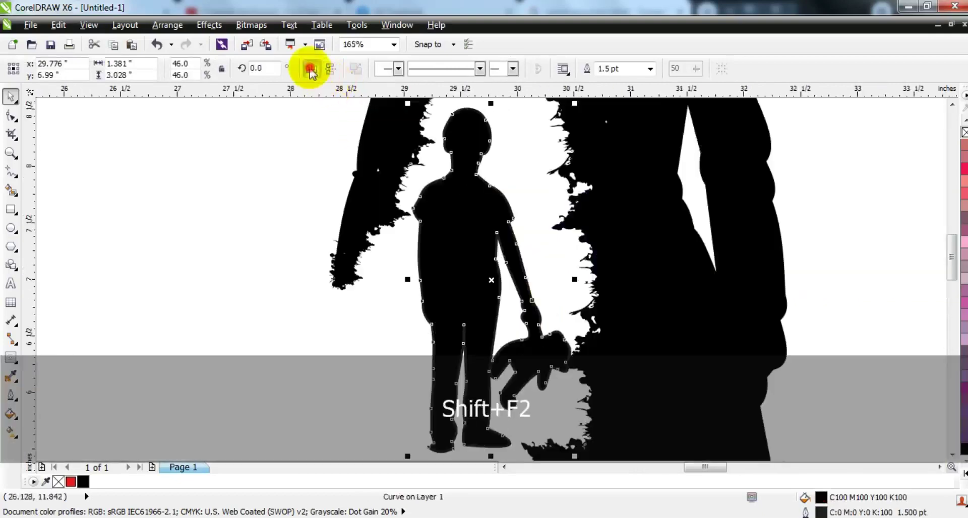
click(311, 70)
key(Escape)
drag(519, 253, 495, 253)
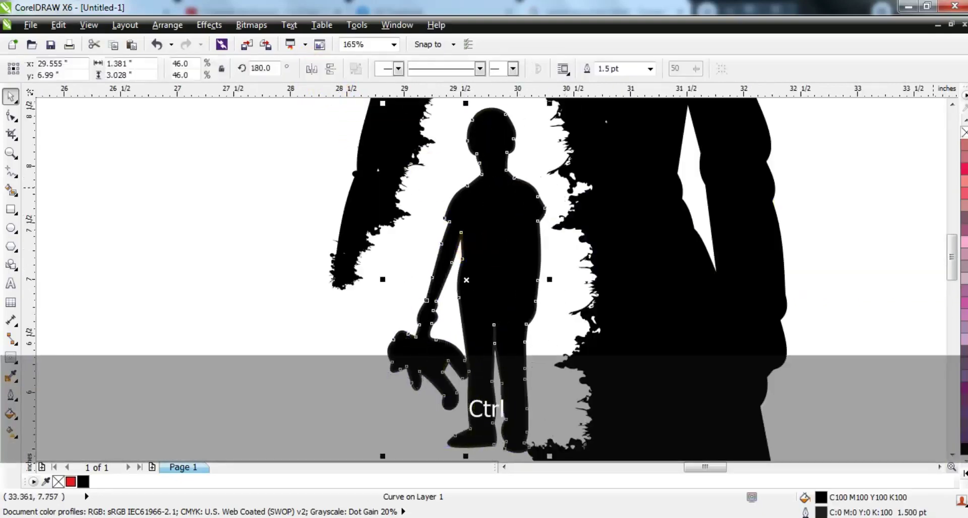
Remove the boy's outline and shift him slightly upward to centre him in the splattered gap.
key(F3)
key(Escape)
drag(504, 237, 512, 239)
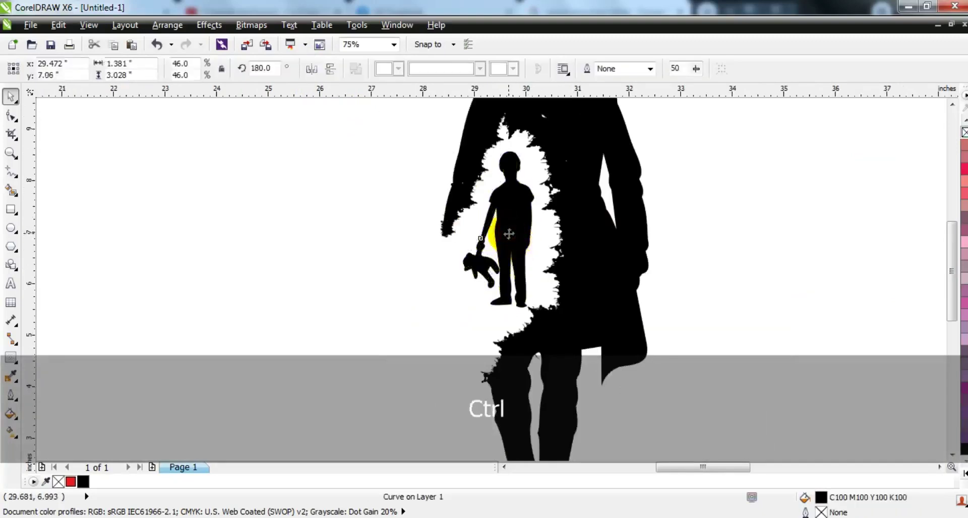
mouse_move(529, 275)
mouse_down()
mouse_move(530, 254)
mouse_move(531, 271)
mouse_up()
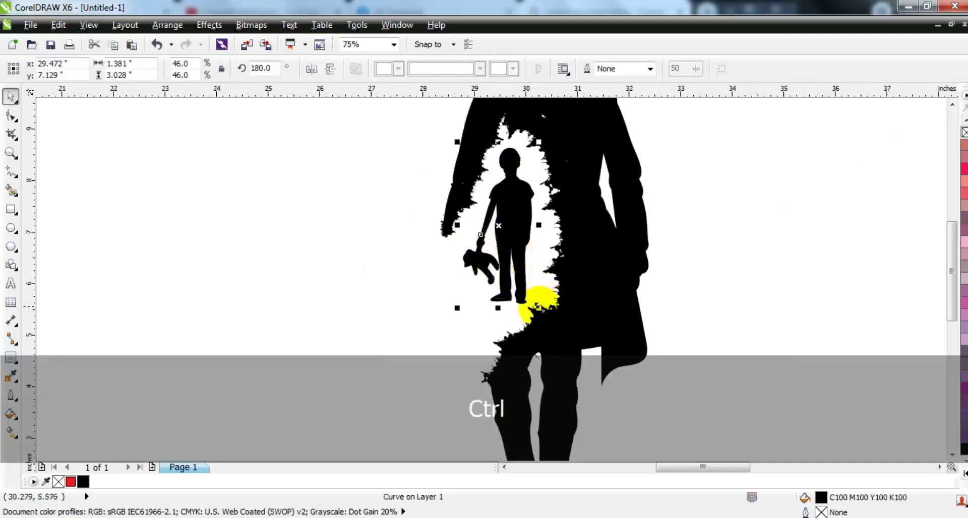
Draw a rectangle about 7.6 by 11.9 inches around the man, with his feet extending past its lower edge.
key(F3)
click(482, 292)
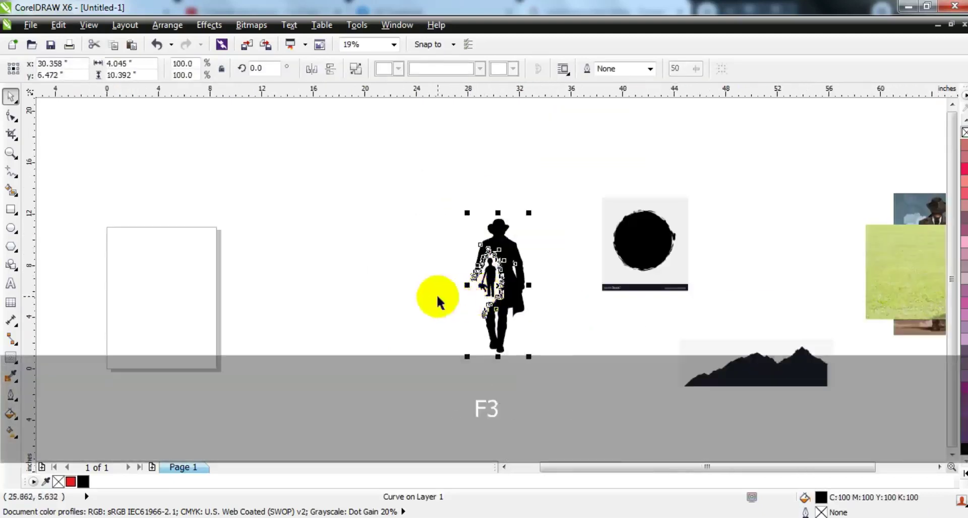
key(Escape)
click(11, 153)
drag(304, 163, 774, 394)
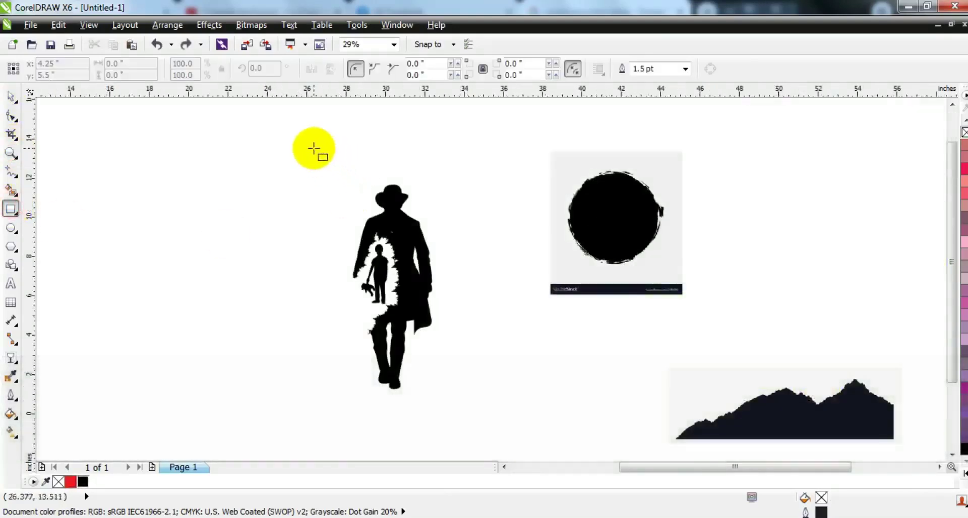
drag(314, 149, 463, 382)
click(12, 95)
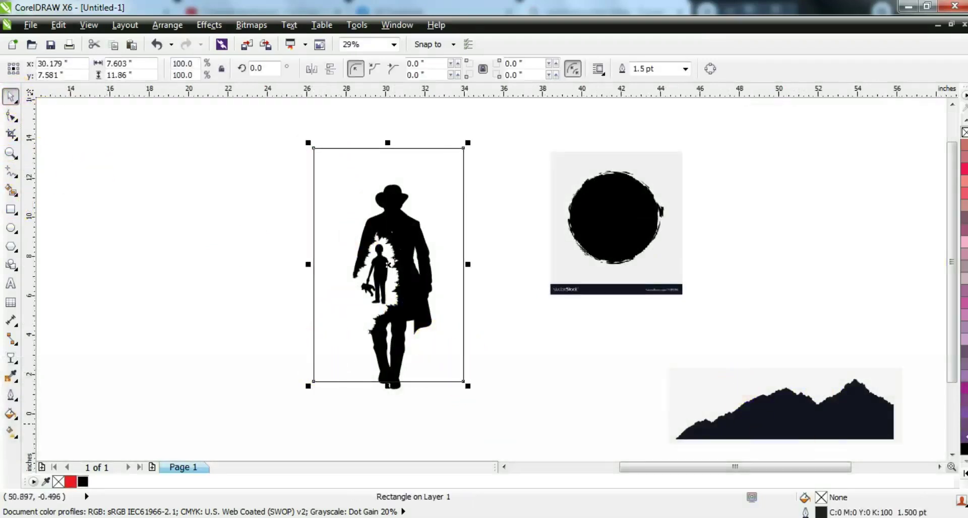
Fill the rectangle with 30% black and send it behind the silhouettes.
click(964, 472)
click(925, 217)
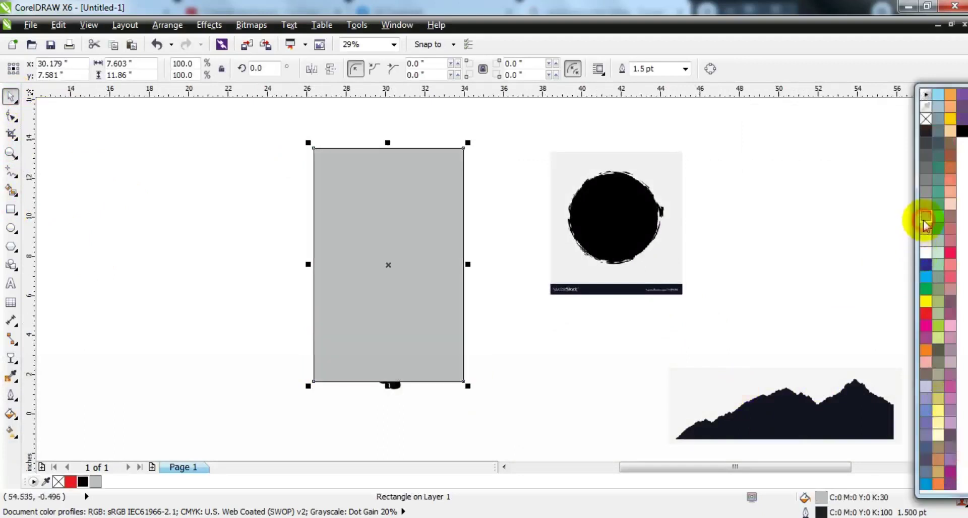
key(shift+Page_Down)
key(Escape)
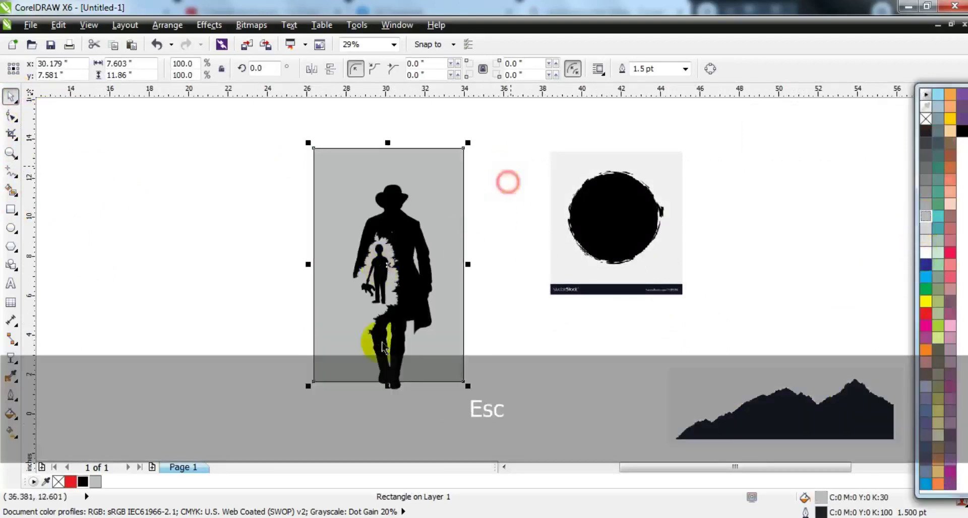
Enlarge the man and boy together slightly, shift them down, and PowerClip them inside the grey rectangle.
drag(491, 177, 320, 393)
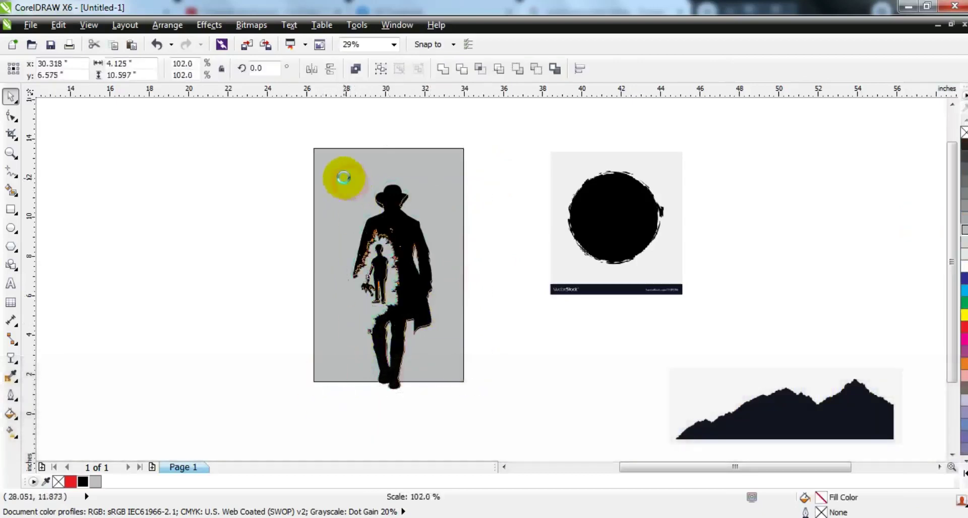
drag(399, 284, 397, 291)
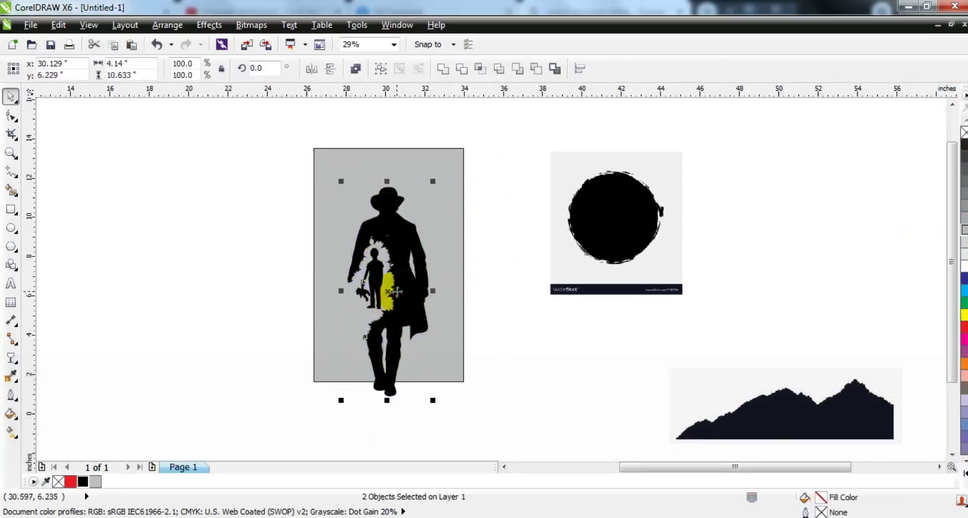
key(w)
click(447, 306)
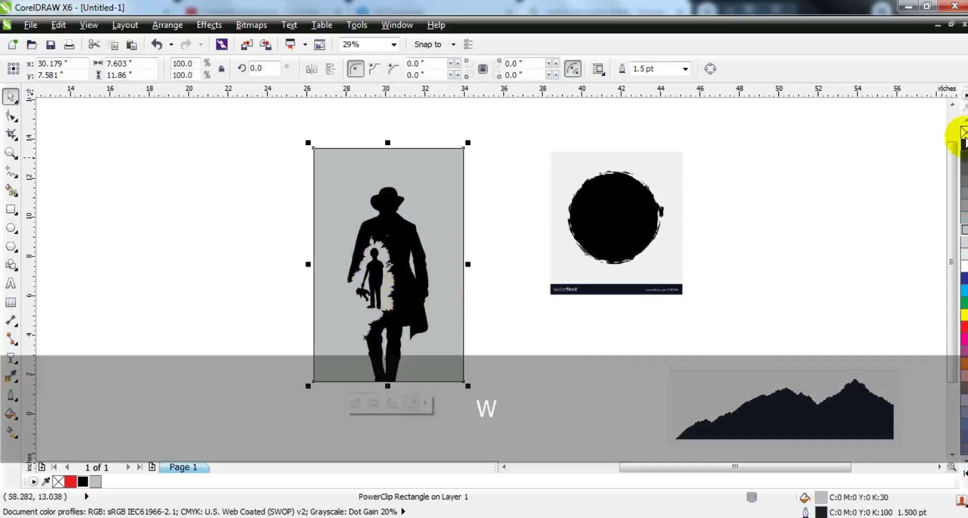
Remove the grey rectangle's outline and inspect the clipped silhouettes up close.
key(shift+F2)
key(Escape)
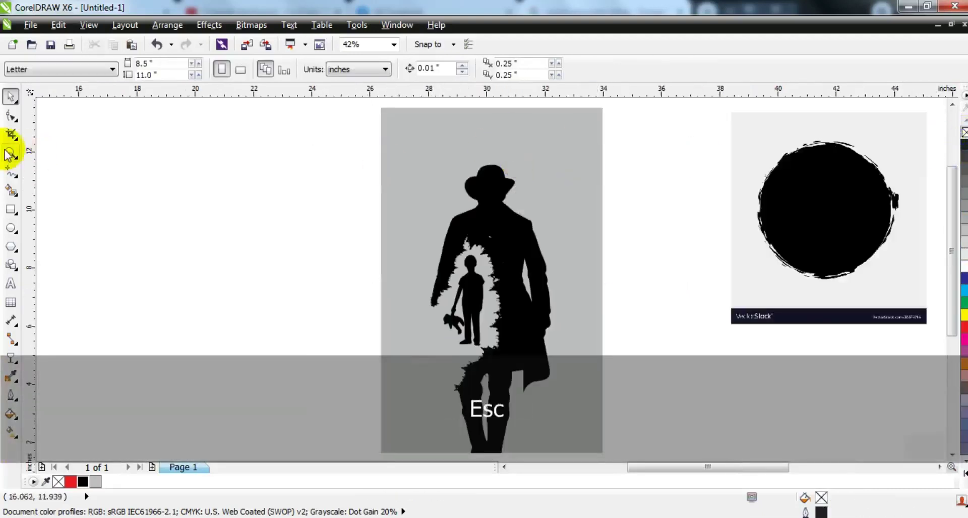
click(11, 152)
drag(320, 112, 691, 322)
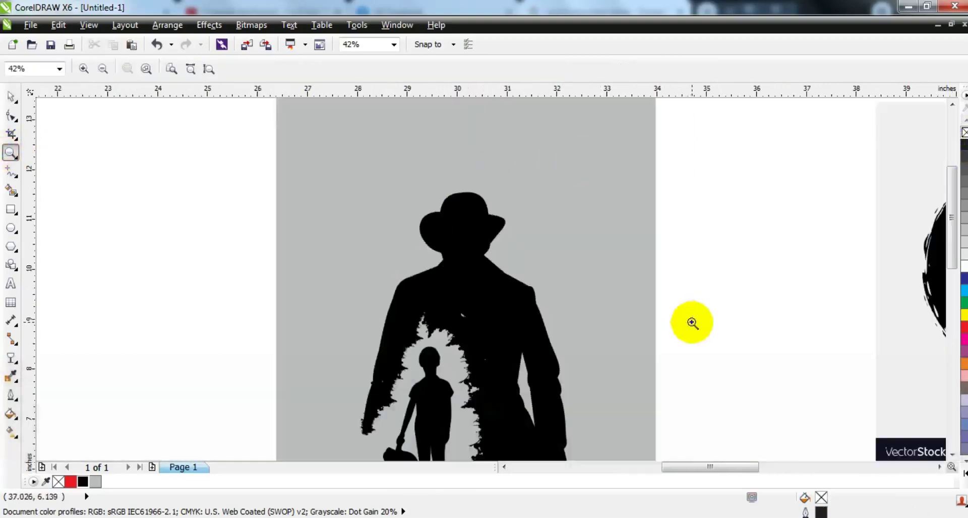
right_click(507, 282)
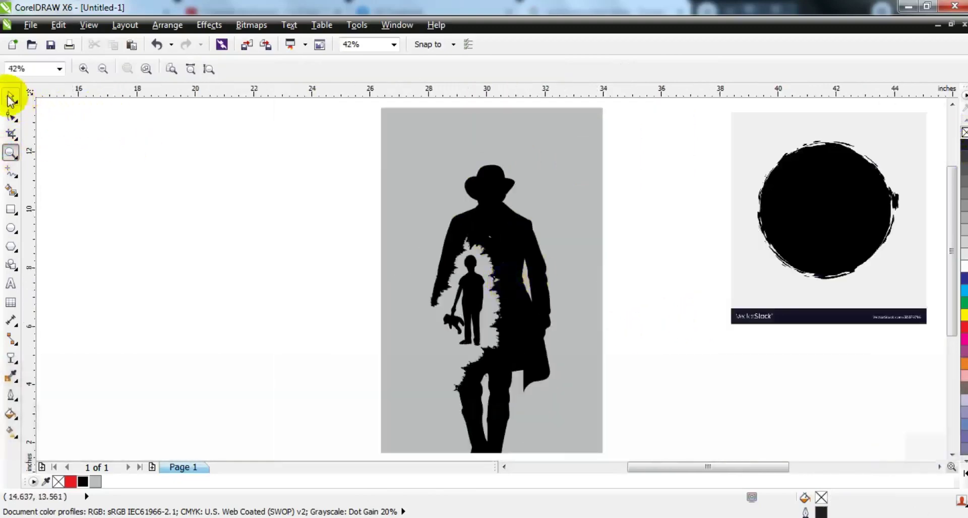
Outline-trace the black brush-circle bitmap as a low quality image, reducing the bitmap size when tracing.
click(10, 96)
right_click(784, 202)
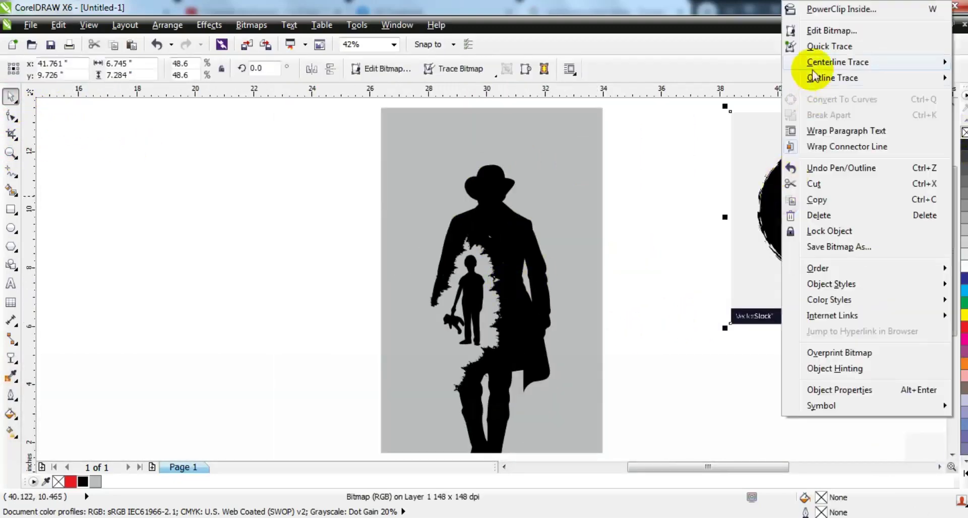
mouse_move(806, 78)
click(711, 146)
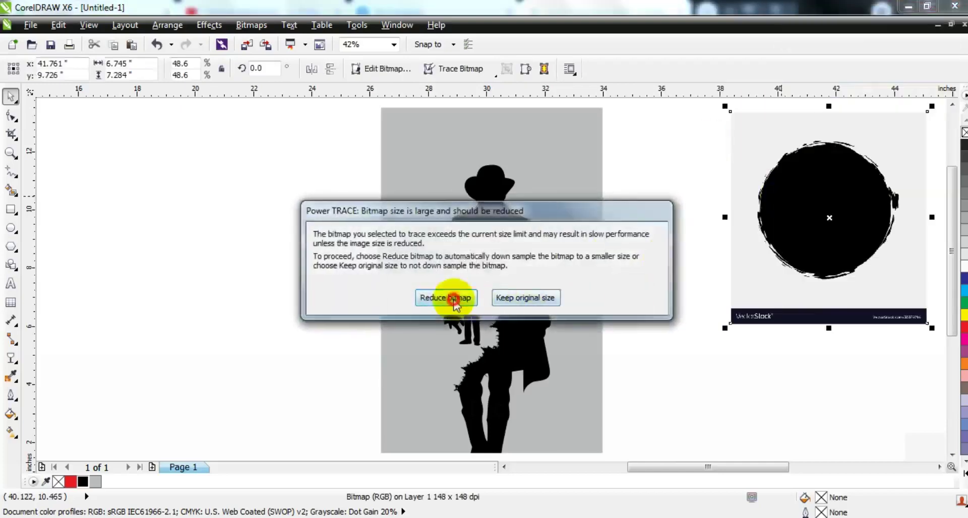
click(452, 297)
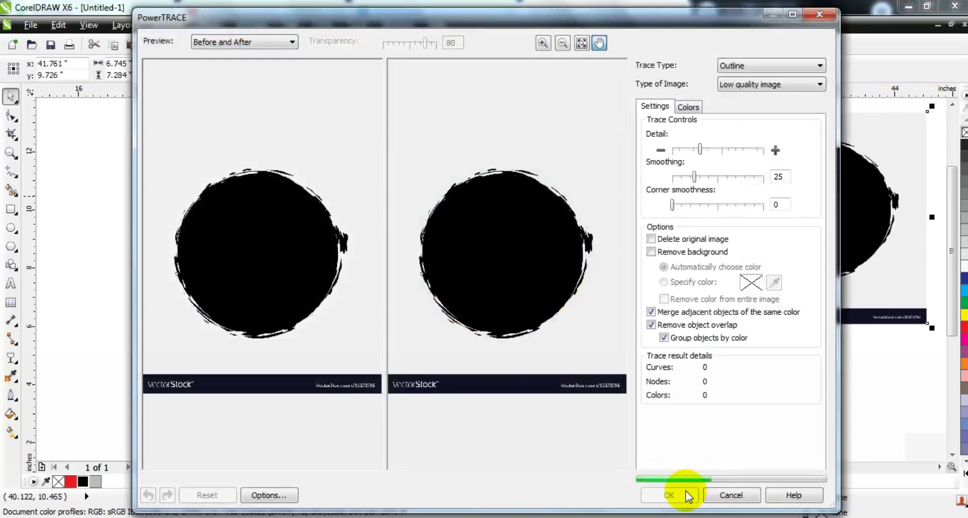
click(686, 495)
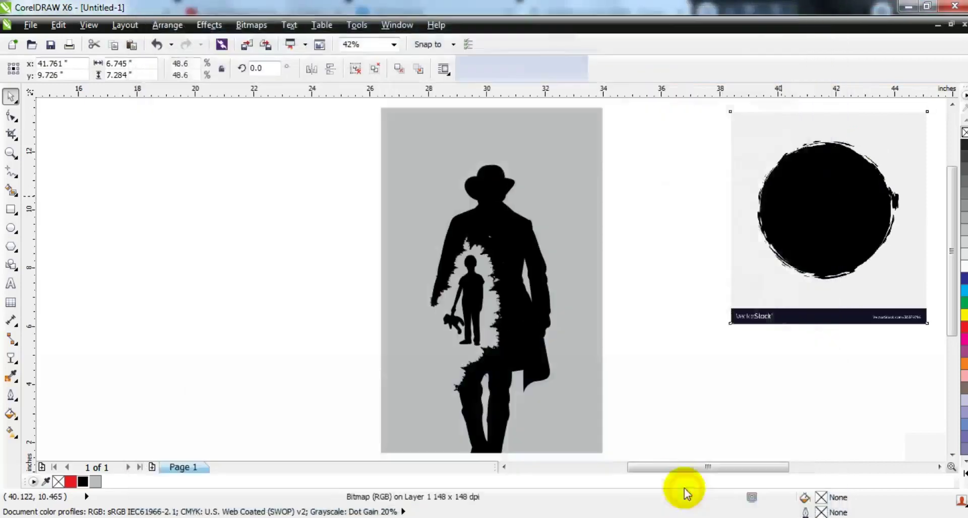
Ungroup the traced circle artwork, move the black circle out beside the poster, and delete the leftover artwork.
click(356, 69)
click(730, 237)
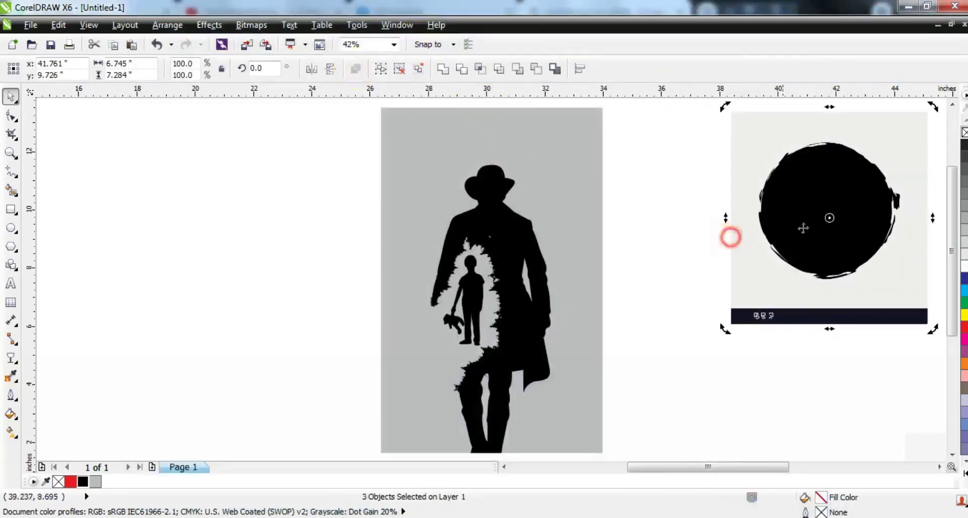
click(691, 247)
drag(806, 222, 292, 257)
scroll(443, 252, down, 2)
key(Escape)
click(579, 200)
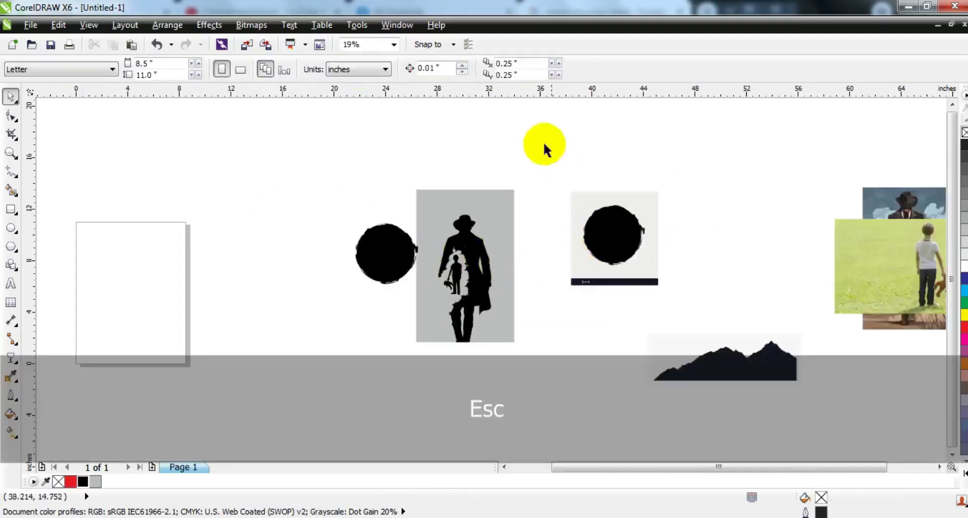
key(Delete)
Place the traced circle over the man's head and shoulders, scaled to about 4.4 by 4.3 inches.
click(389, 256)
drag(325, 164, 619, 401)
key(shift+F2)
key(Escape)
drag(392, 261, 570, 199)
drag(636, 262, 620, 205)
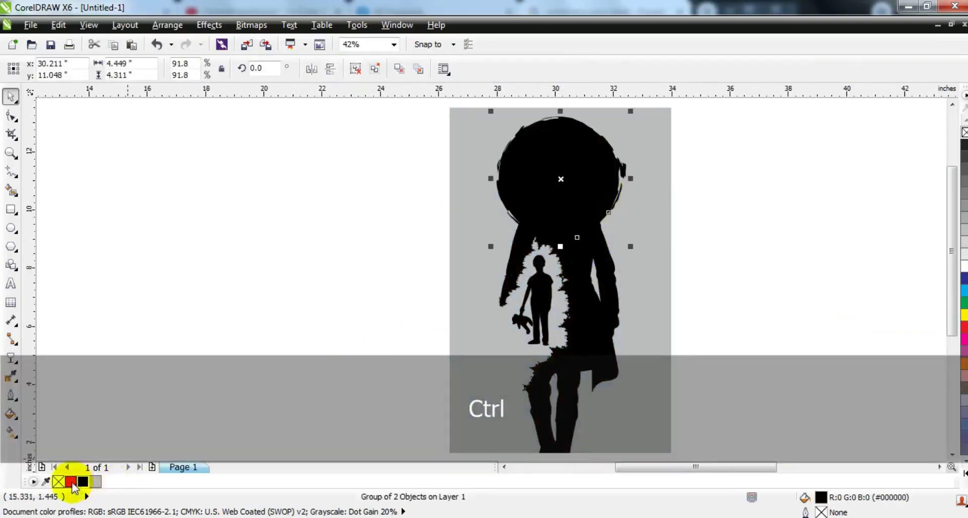
Fill the circle red and put it inside the grey rectangle's PowerClip, behind the man.
click(71, 481)
click(644, 263)
key(Delete)
click(594, 213)
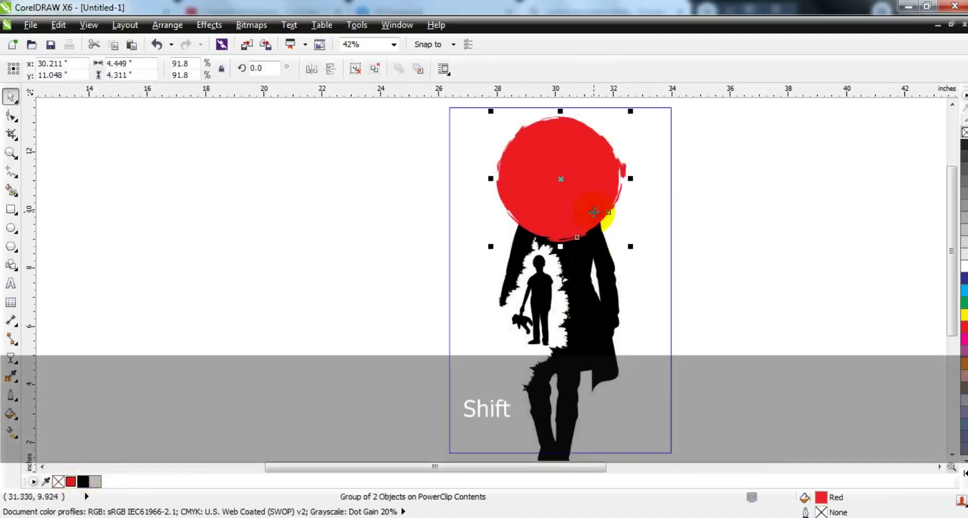
key(shift+Page_Down)
key(f)
click(678, 246)
click(634, 249)
key(shift+F2)
key(Escape)
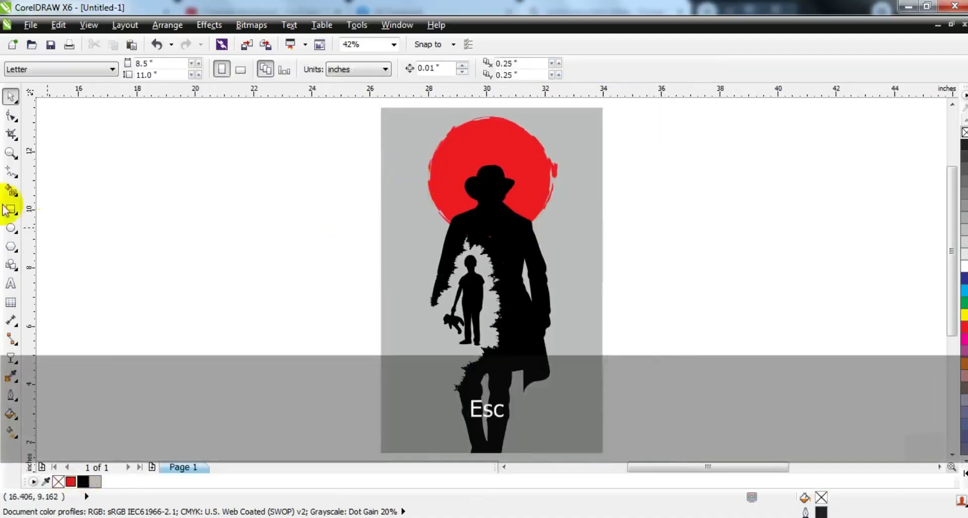
Add the artistic text "Target Killer" on two lines in the empty area beside the poster.
click(12, 152)
drag(250, 173, 746, 445)
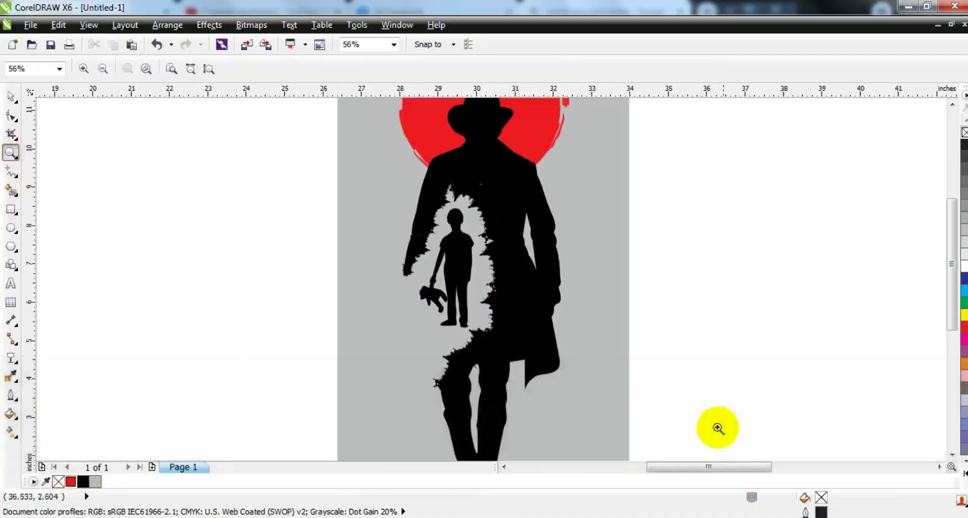
click(11, 284)
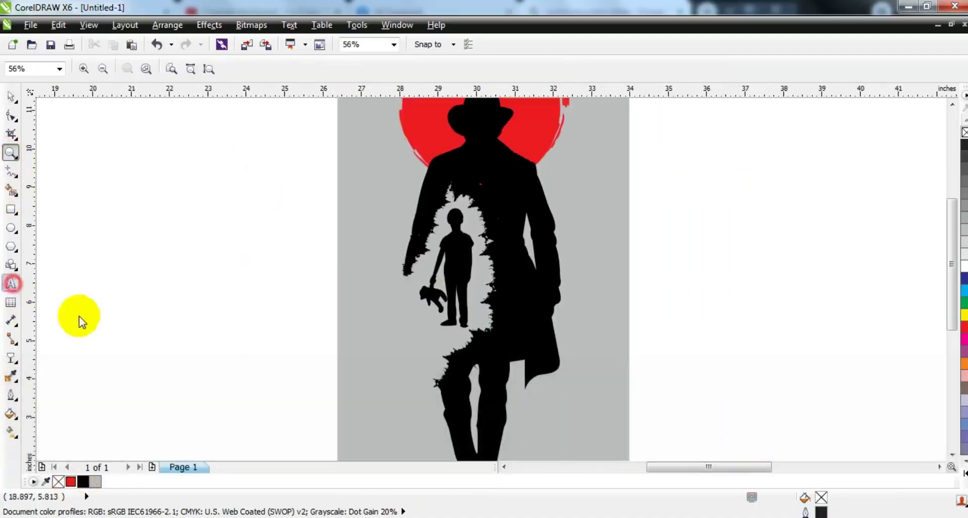
click(130, 307)
text(Target)
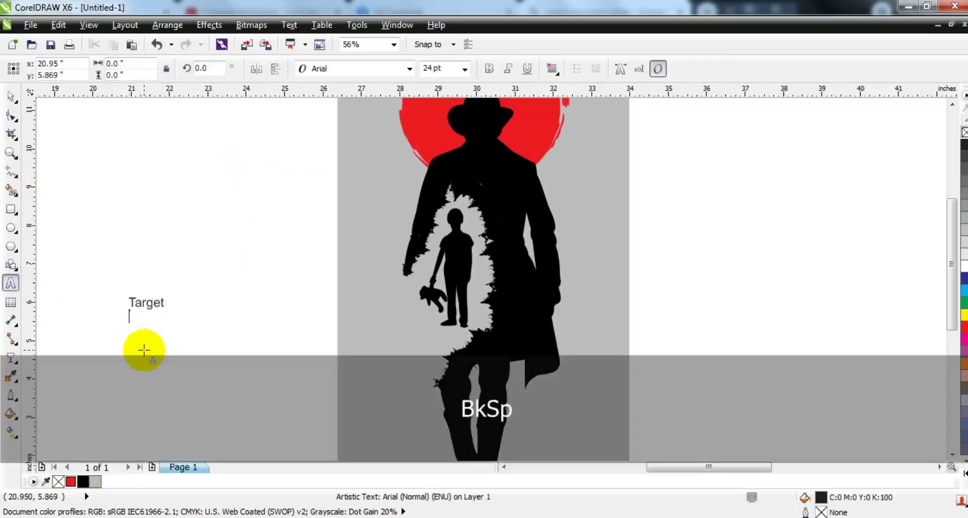
click(11, 97)
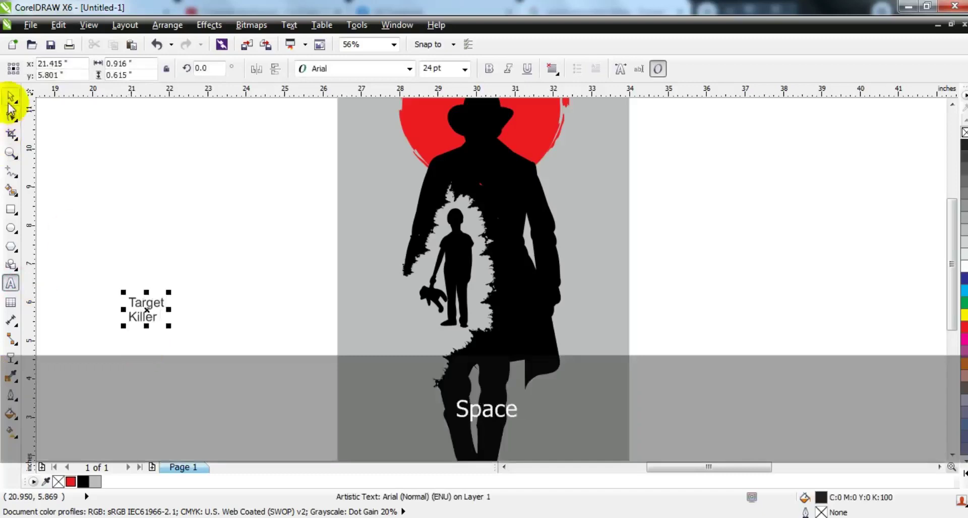
Set the title's font to BloodFeastSW and enlarge it to about 95 pt.
click(343, 68)
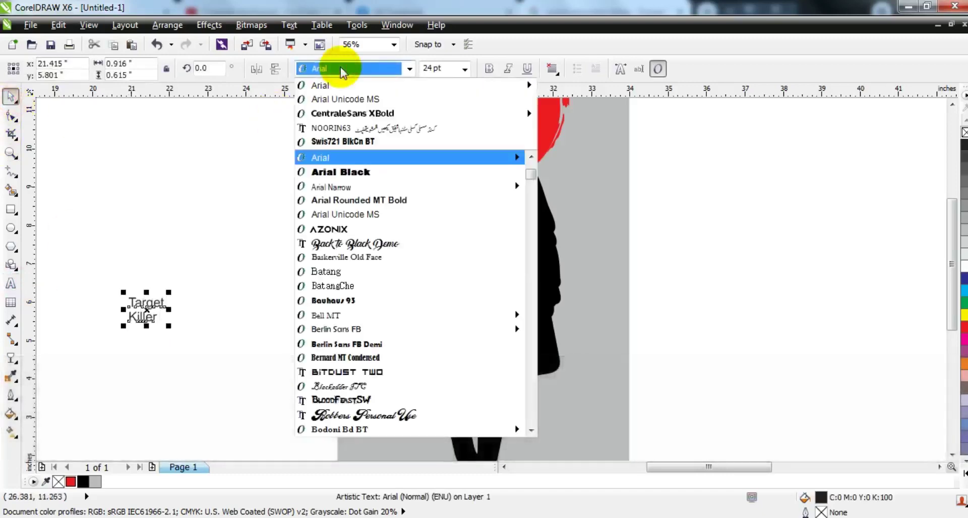
click(389, 400)
drag(173, 327, 299, 402)
Break the title apart into two separate lines and shift "Killer" slightly right and up beneath "Target".
key(ctrl)
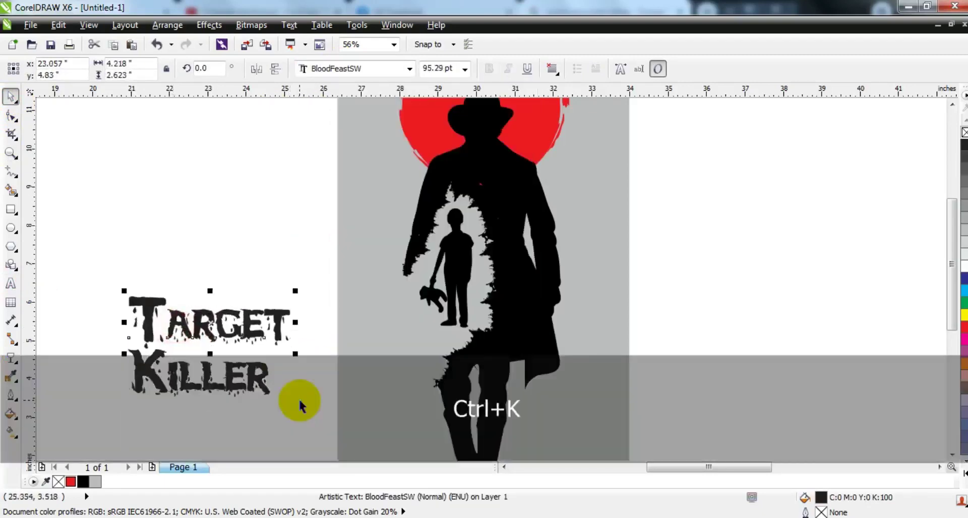
drag(214, 393, 247, 385)
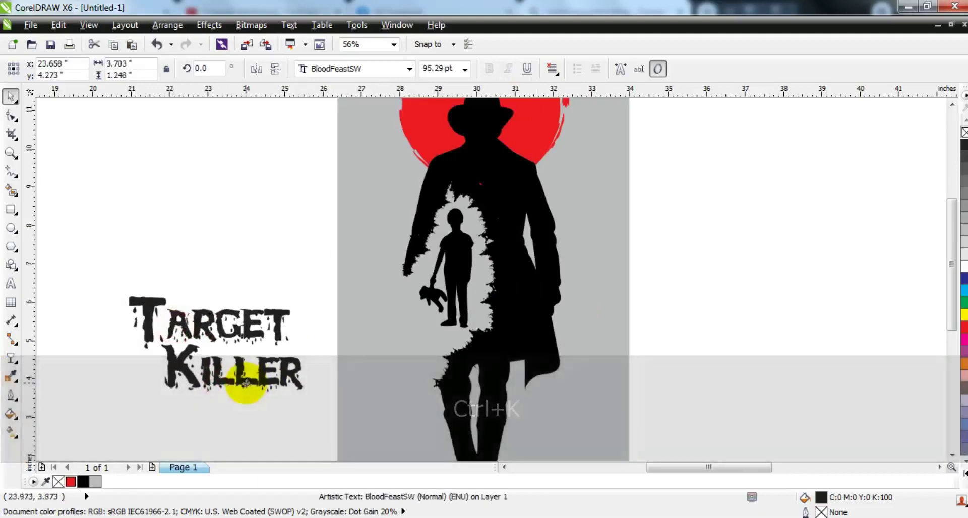
click(81, 269)
Scale both title words to about 60 pt, place them in black over the red circle's top, and preview the poster full screen.
drag(187, 345, 310, 401)
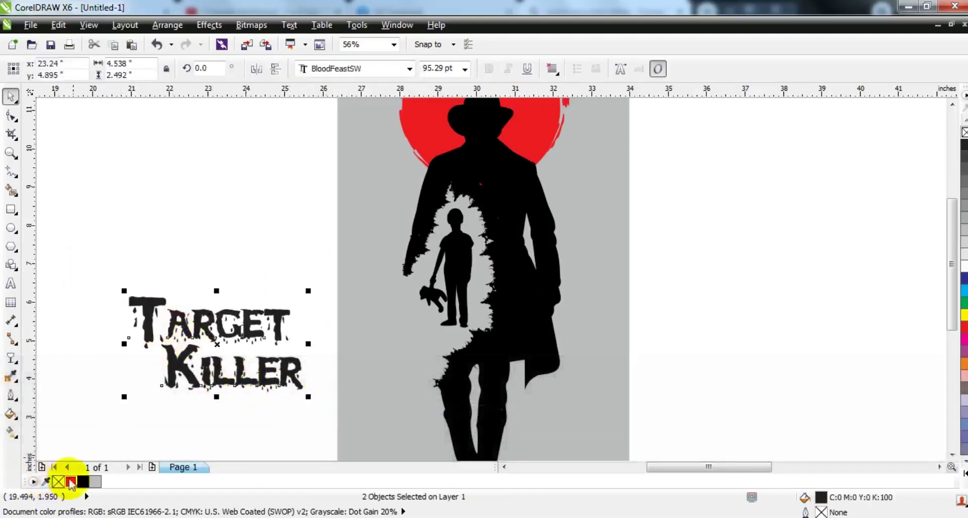
click(70, 482)
drag(265, 369, 464, 444)
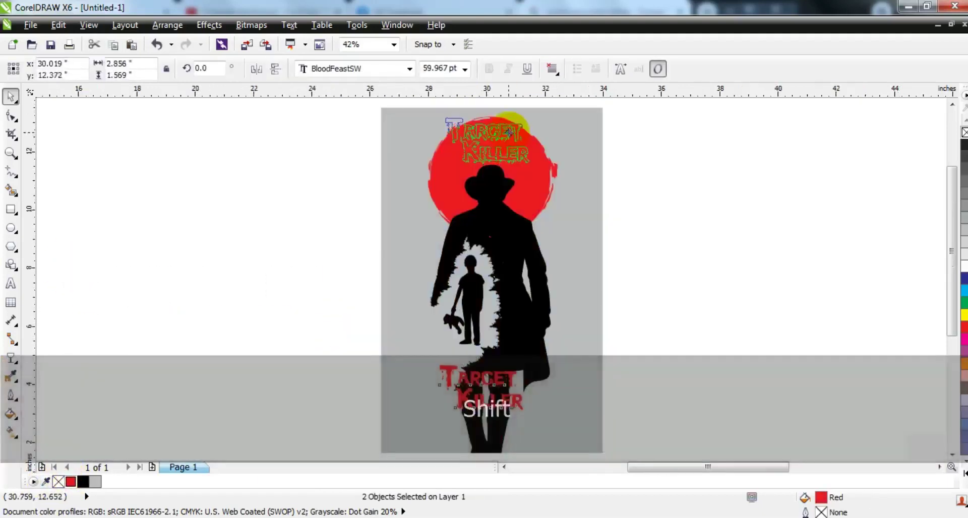
click(83, 481)
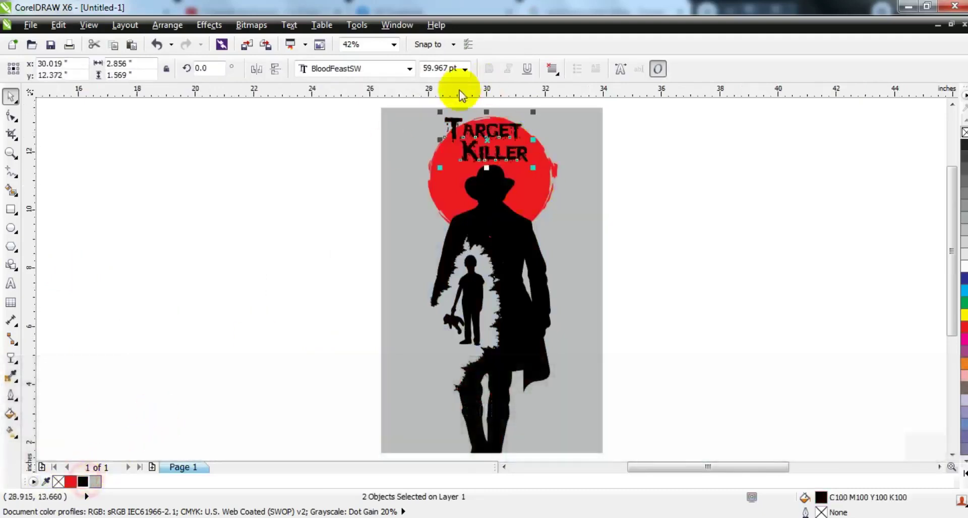
click(650, 242)
click(584, 259)
key(shift+F2)
key(F9)
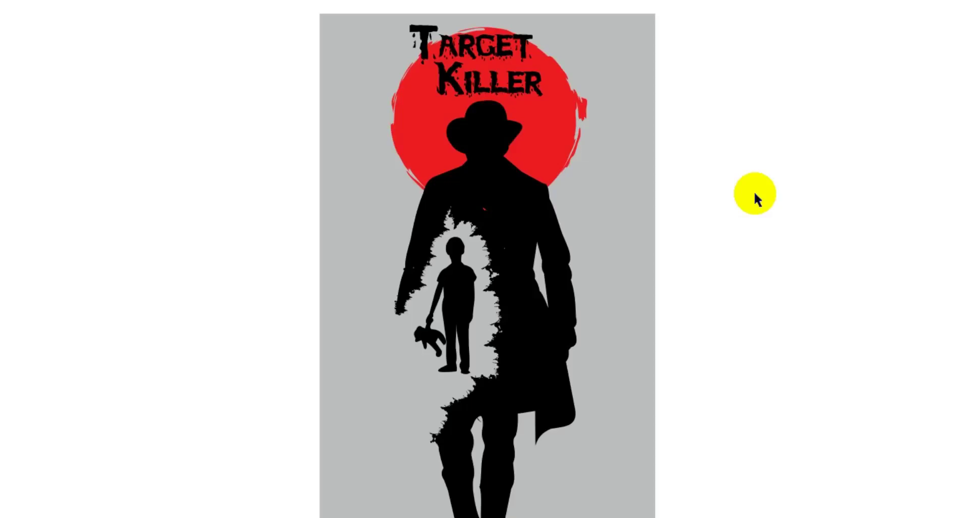
click(700, 280)
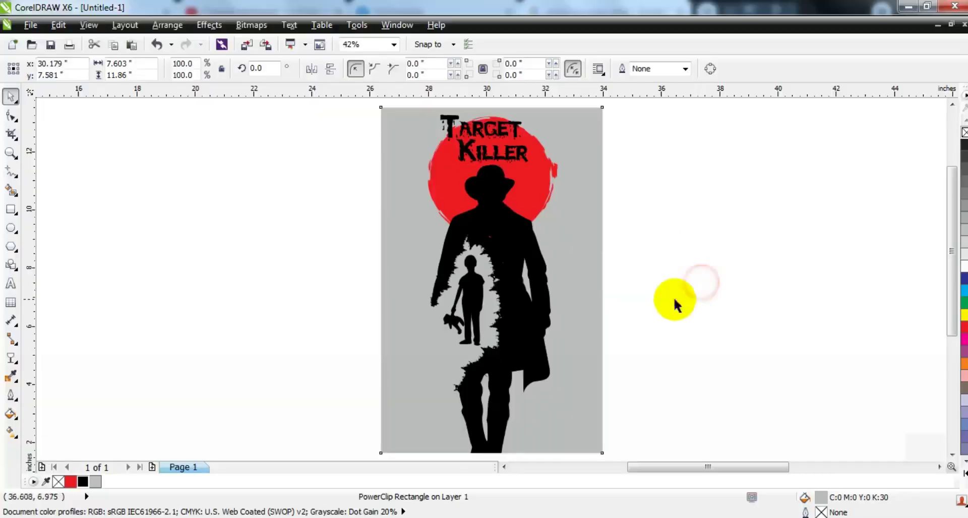
Outline-trace the mountain bitmap as a low quality image.
key(F4)
key(Escape)
right_click(524, 404)
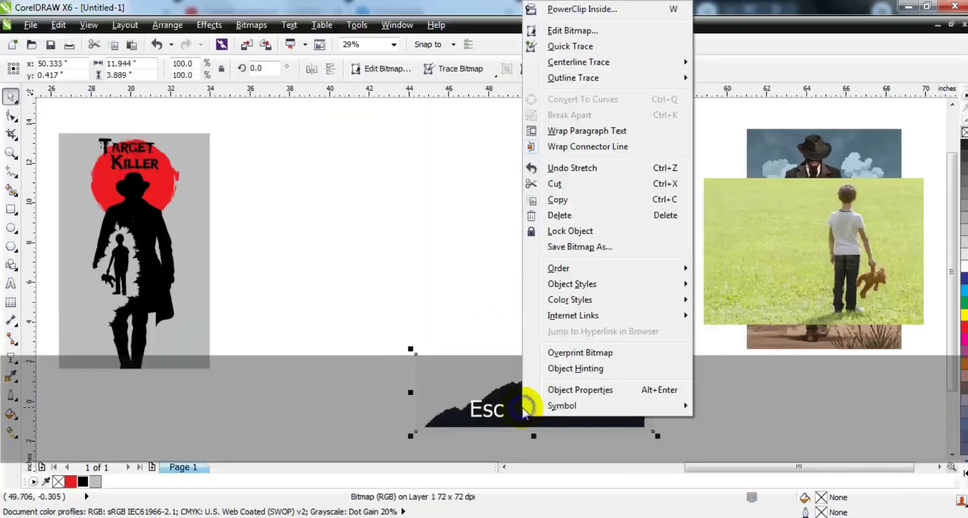
mouse_move(580, 78)
click(735, 141)
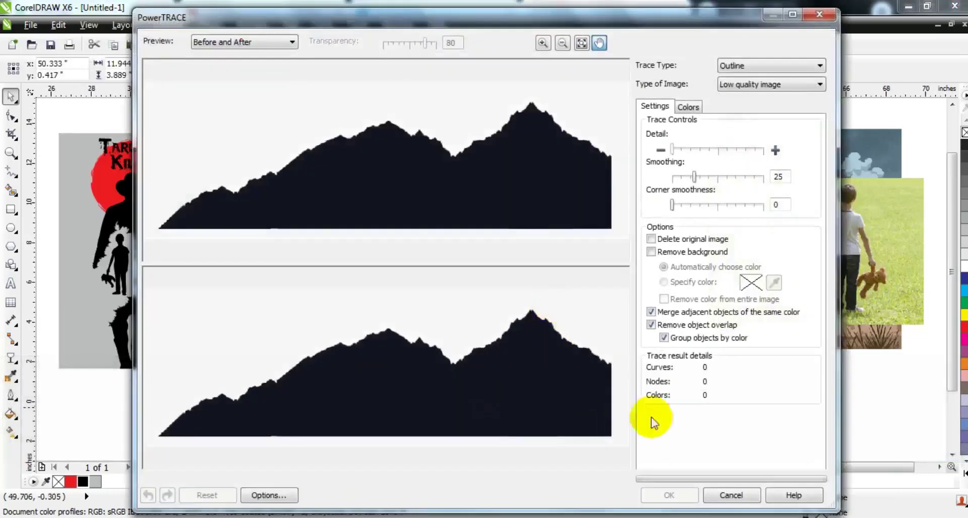
click(672, 495)
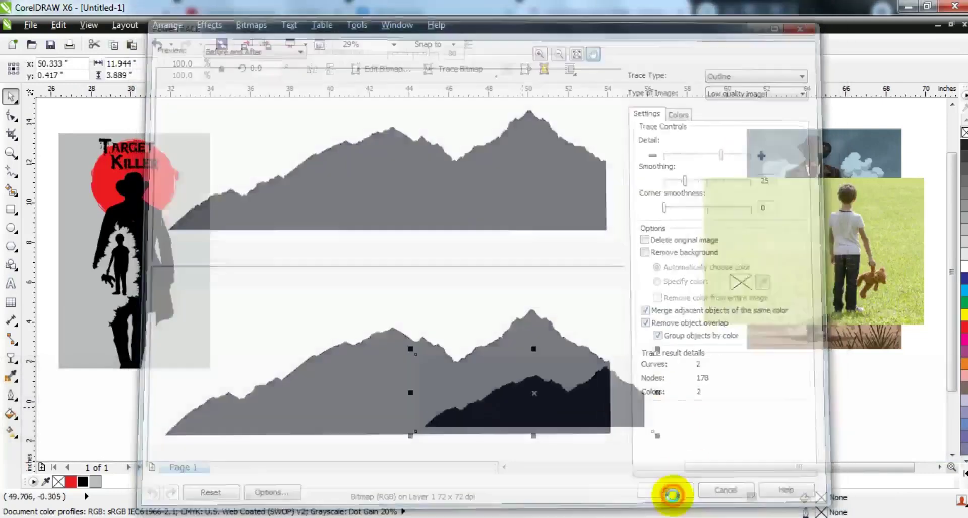
Ungroup the traced mountain, move its dark shape over the poster's lower edge, and fill it with 60% black.
click(359, 71)
click(370, 237)
mouse_move(551, 397)
mouse_down()
mouse_move(210, 356)
mouse_move(179, 344)
mouse_up()
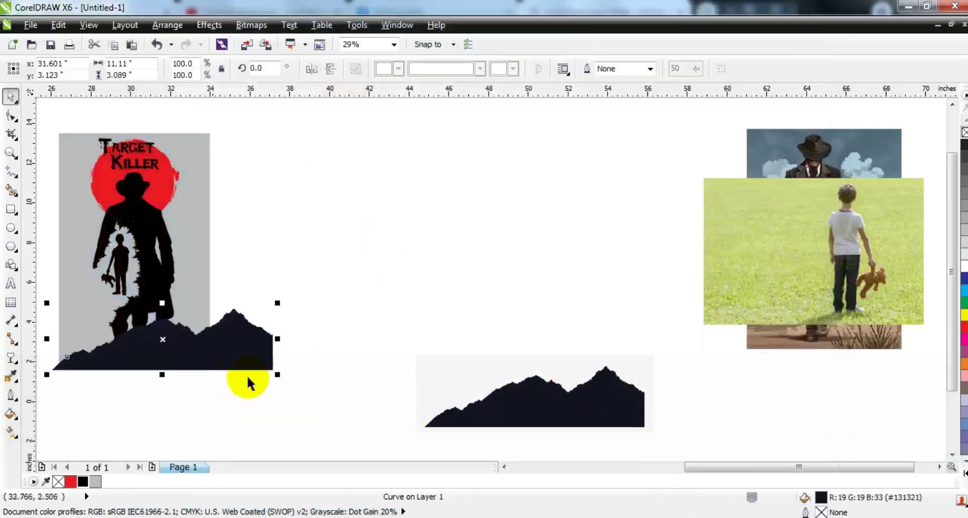
click(963, 232)
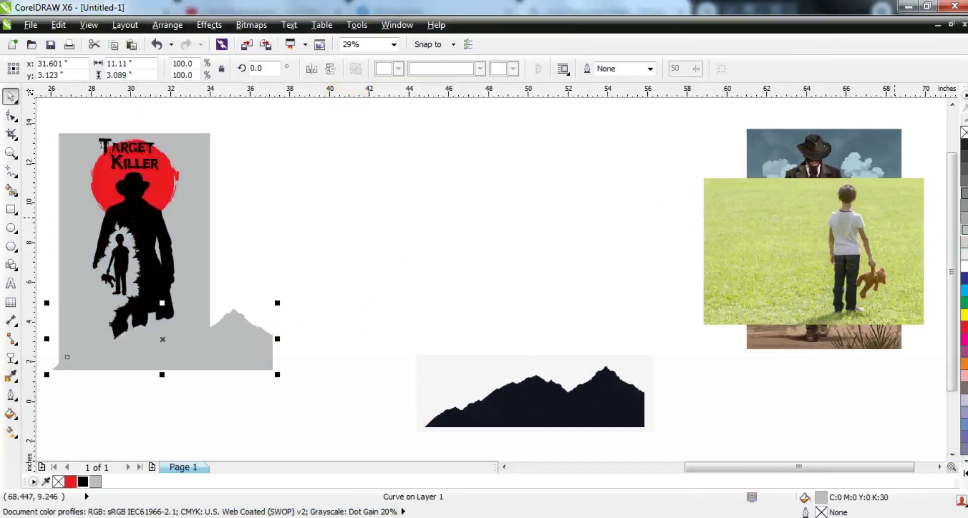
click(963, 195)
Narrow the mountain to about 5.1 inches wide and duplicate it sideways so the pair spans the poster's width.
drag(278, 339, 199, 345)
drag(125, 359, 186, 357)
click(201, 253)
key(shift+F2)
key(Escape)
drag(571, 409, 475, 418)
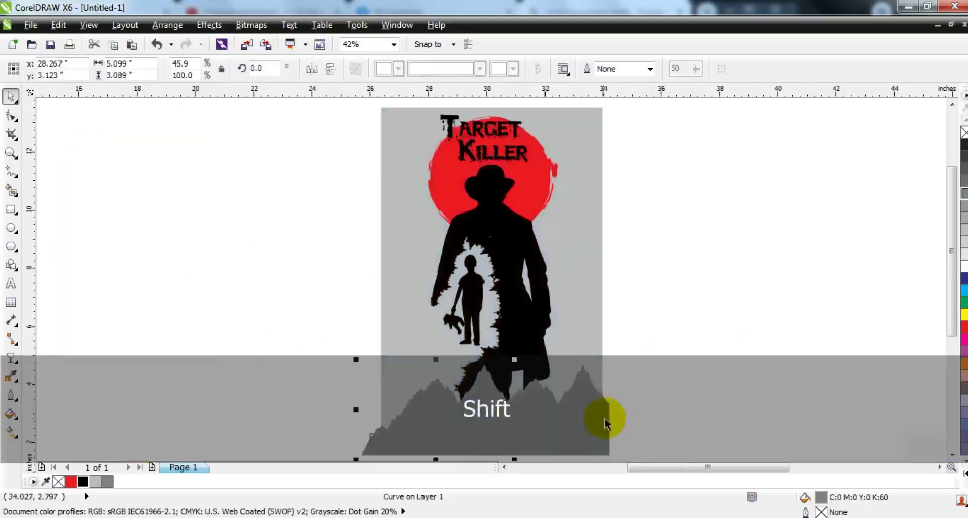
shift+click(612, 414)
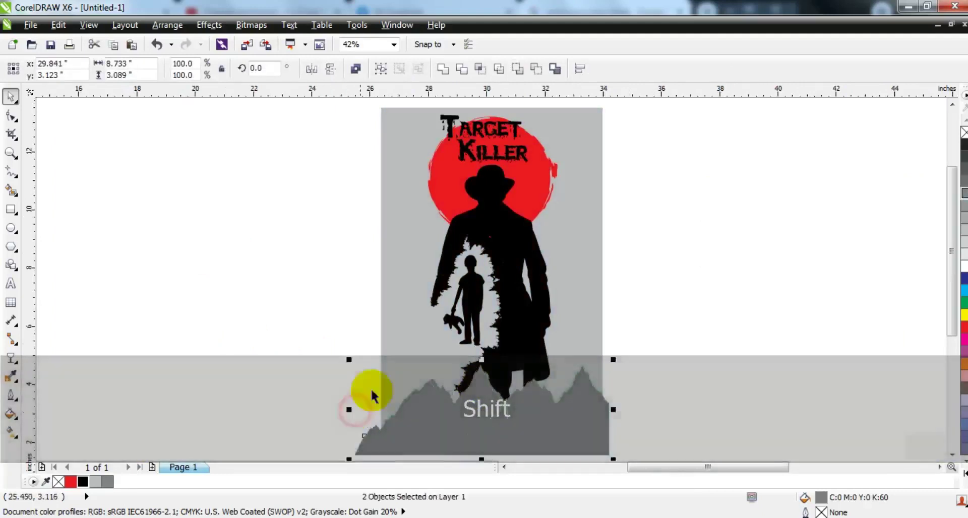
Put both mountain shapes inside the grey rectangle's PowerClip behind the man, and preview the poster full screen.
ctrl+click(428, 423)
click(427, 424)
shift+click(566, 427)
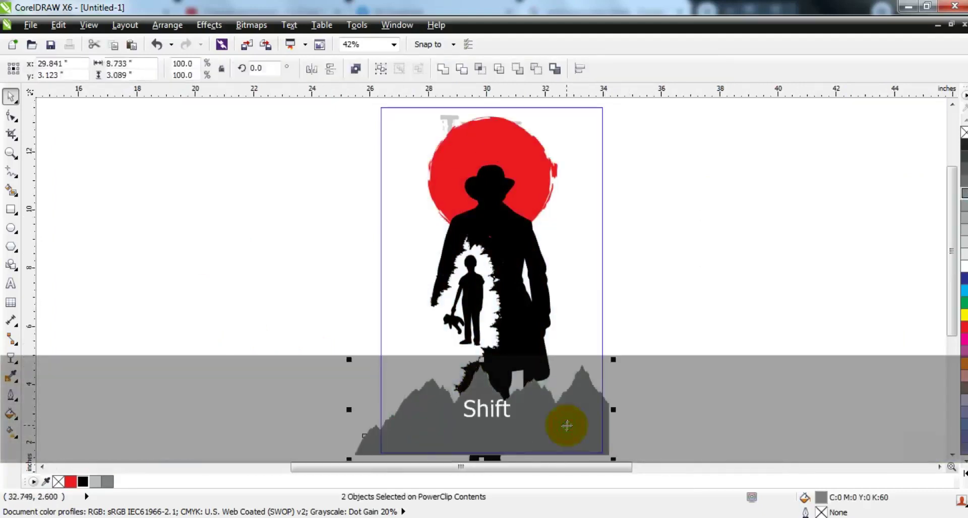
key(shift+Page_Down)
ctrl+click(566, 428)
key(F3)
key(Escape)
key(Tab)
key(shift+F2)
key(Escape)
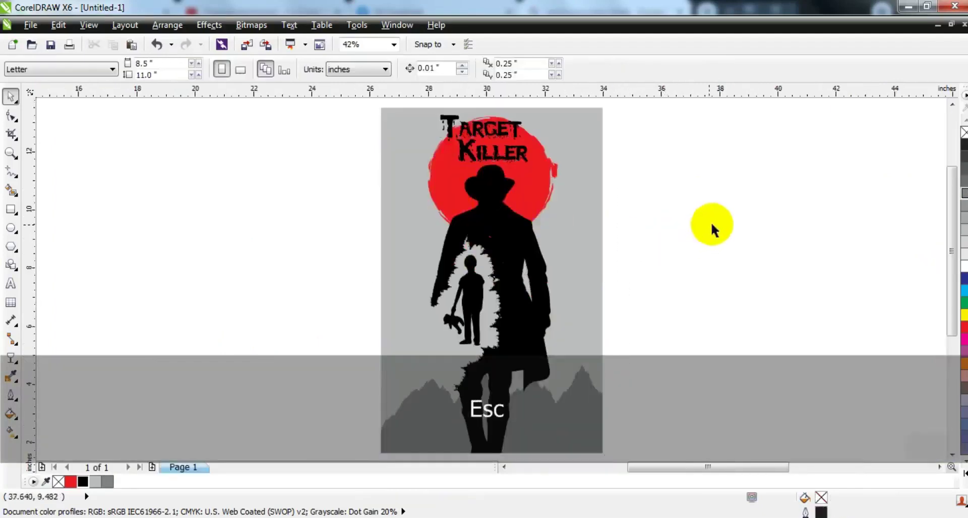
key(F9)
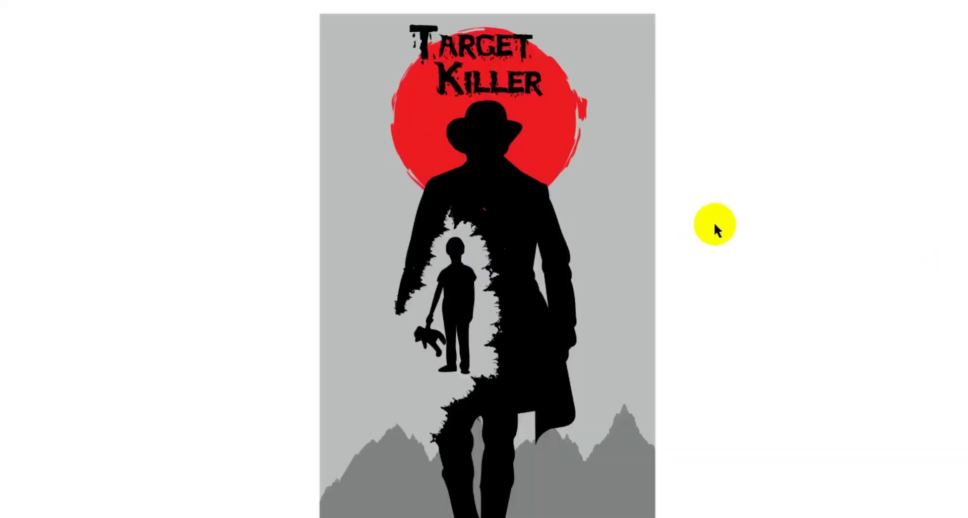